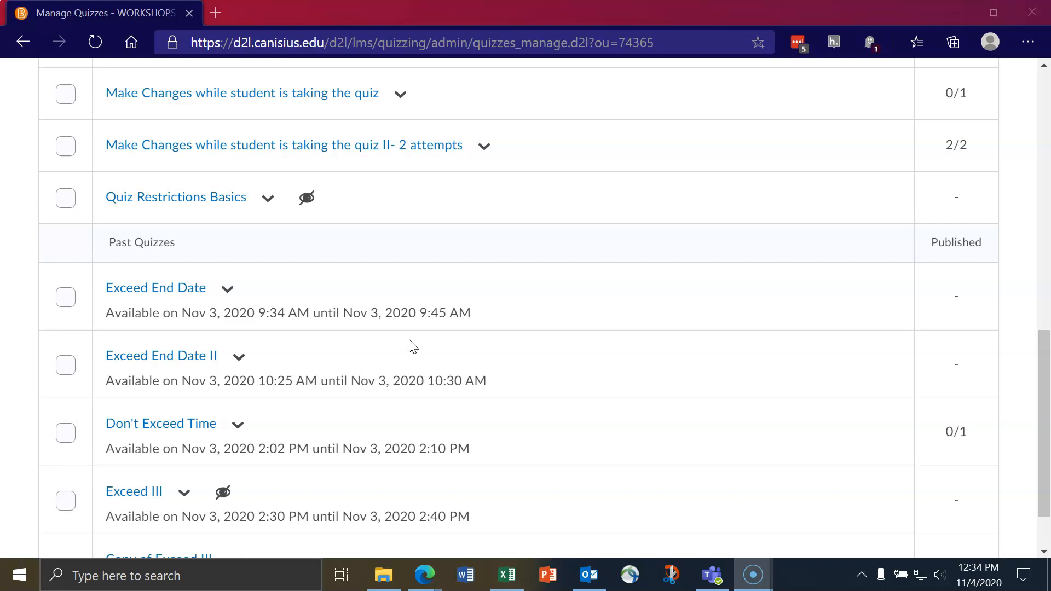
Step: Open the Quiz Restrictions Basics quiz for editing and display its Restrictions settings
{"action": "left_click", "coordinate": [269, 198]}
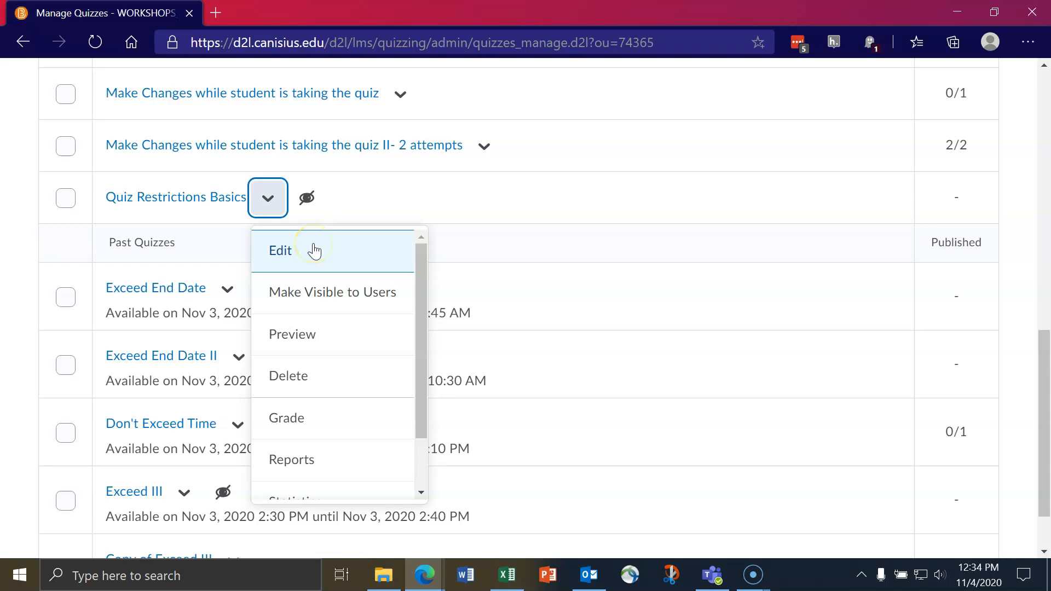
{"action": "left_click", "coordinate": [314, 251]}
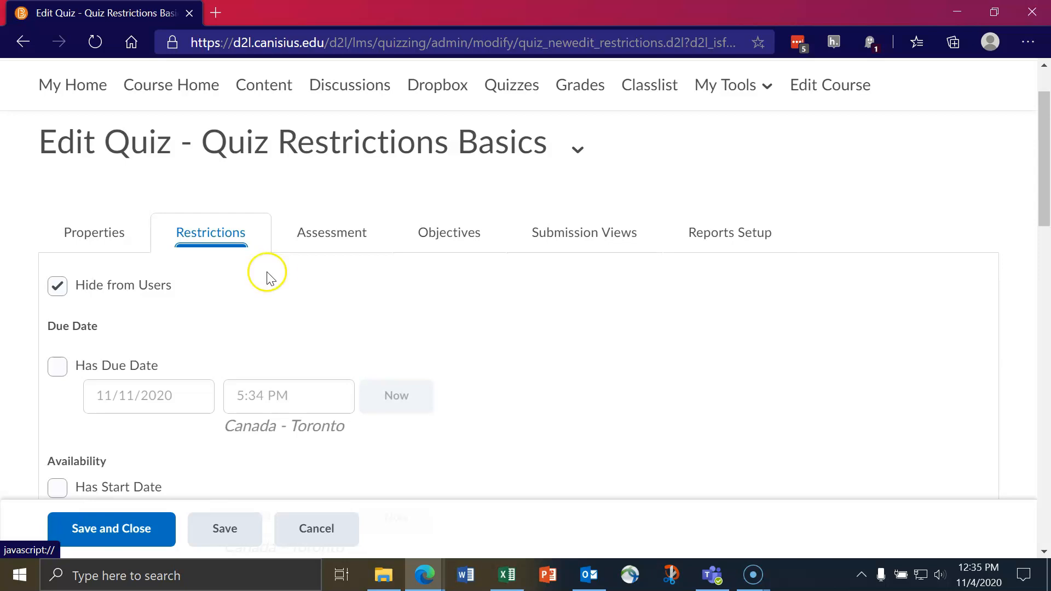
{"action": "scroll", "coordinate": [167, 262], "scroll_direction": "down", "scroll_amount": 3}
{"action": "scroll", "coordinate": [163, 253], "scroll_direction": "up", "scroll_amount": 1}
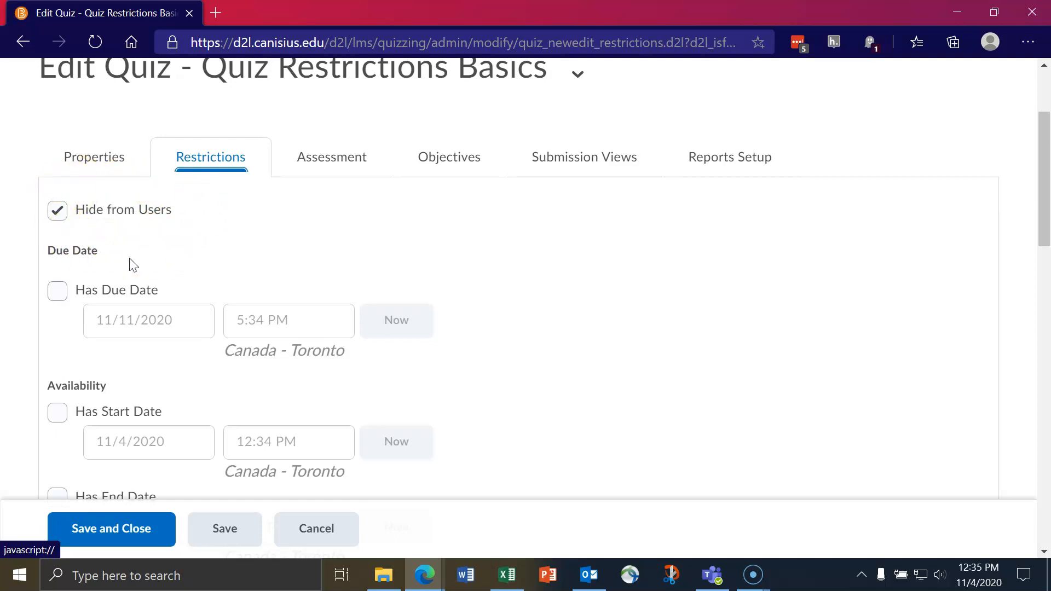
Step: Enable a due date for the quiz and set it to 11/12/2020 at 6:00 PM
{"action": "scroll", "coordinate": [510, 245], "scroll_direction": "down", "scroll_amount": 2}
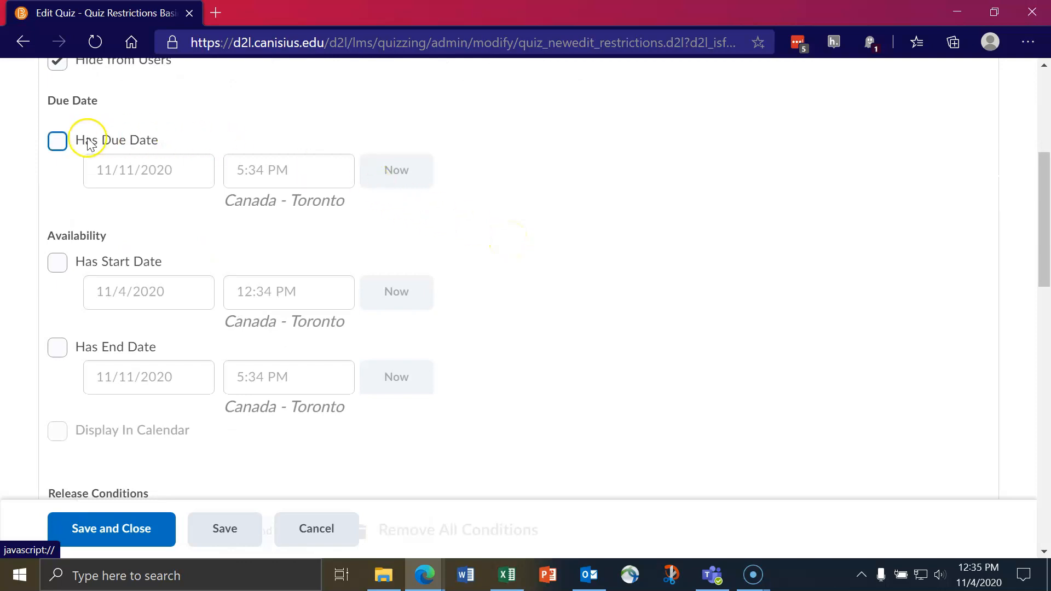
{"action": "left_click", "coordinate": [66, 139]}
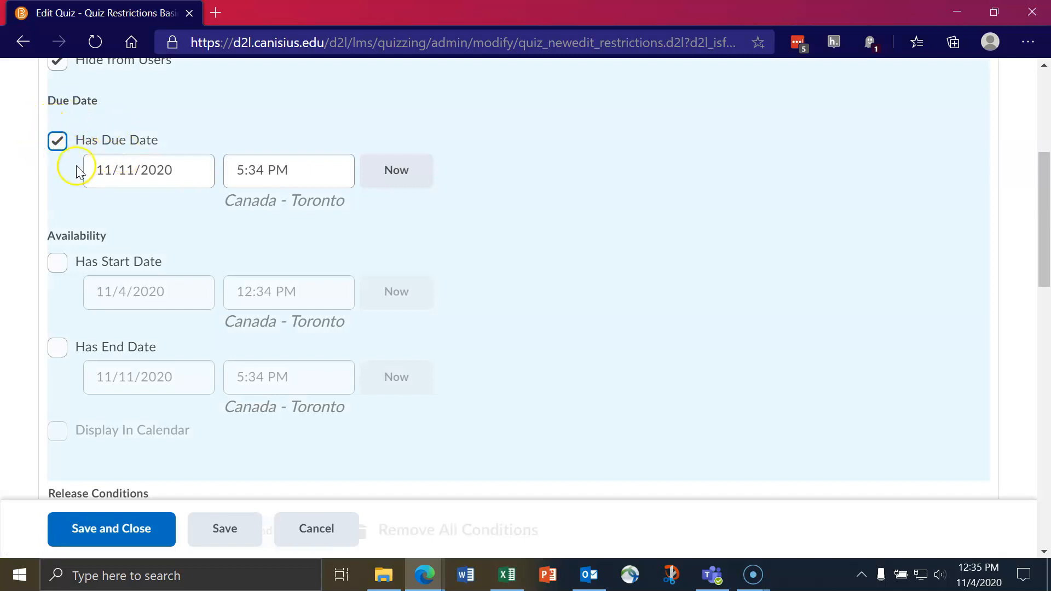
{"action": "left_click", "coordinate": [202, 162]}
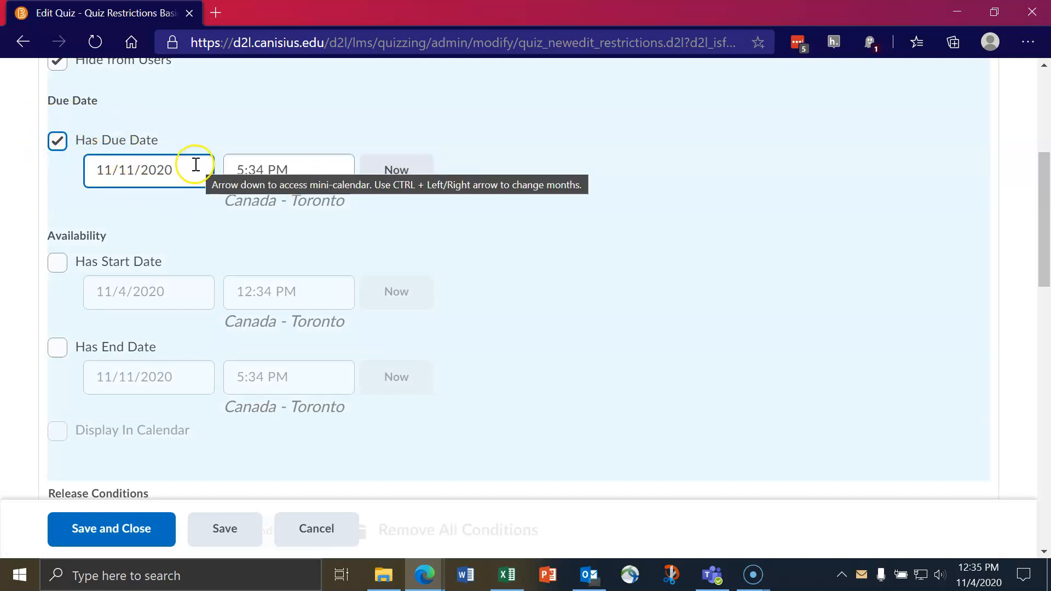
{"action": "left_click", "coordinate": [176, 171]}
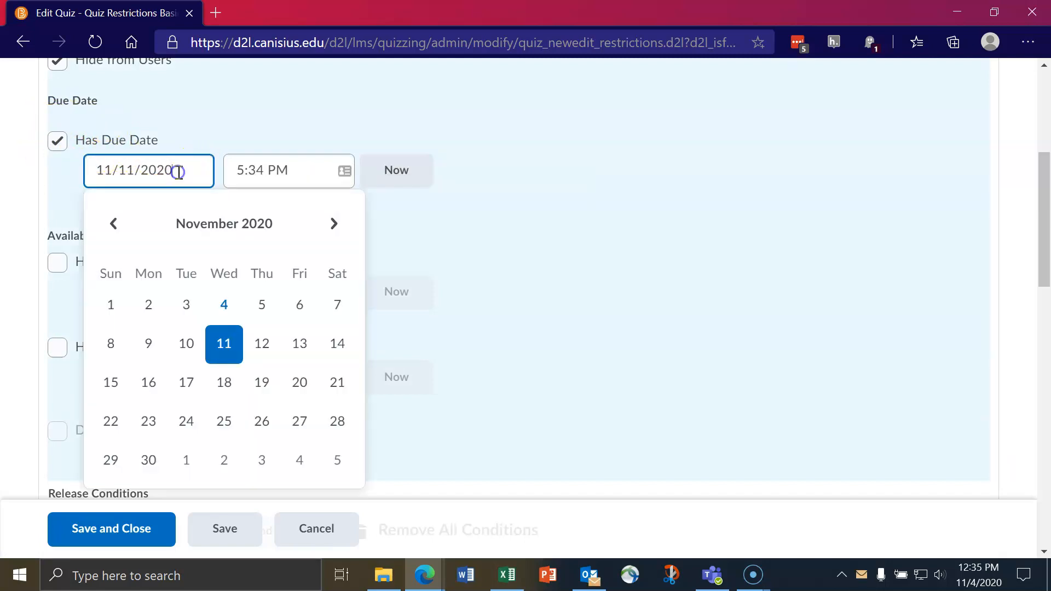
{"action": "left_click", "coordinate": [262, 343]}
{"action": "left_click", "coordinate": [277, 170]}
{"action": "left_click", "coordinate": [284, 275]}
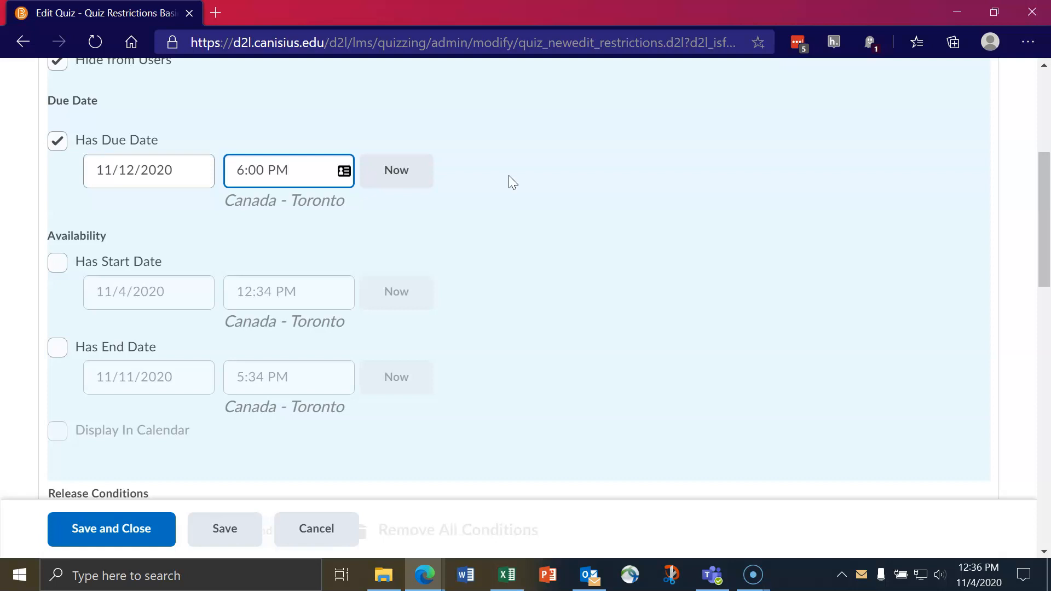
Step: Enable both the start date and the end date for the quiz's availability
{"action": "scroll", "coordinate": [265, 215], "scroll_direction": "down", "scroll_amount": 1}
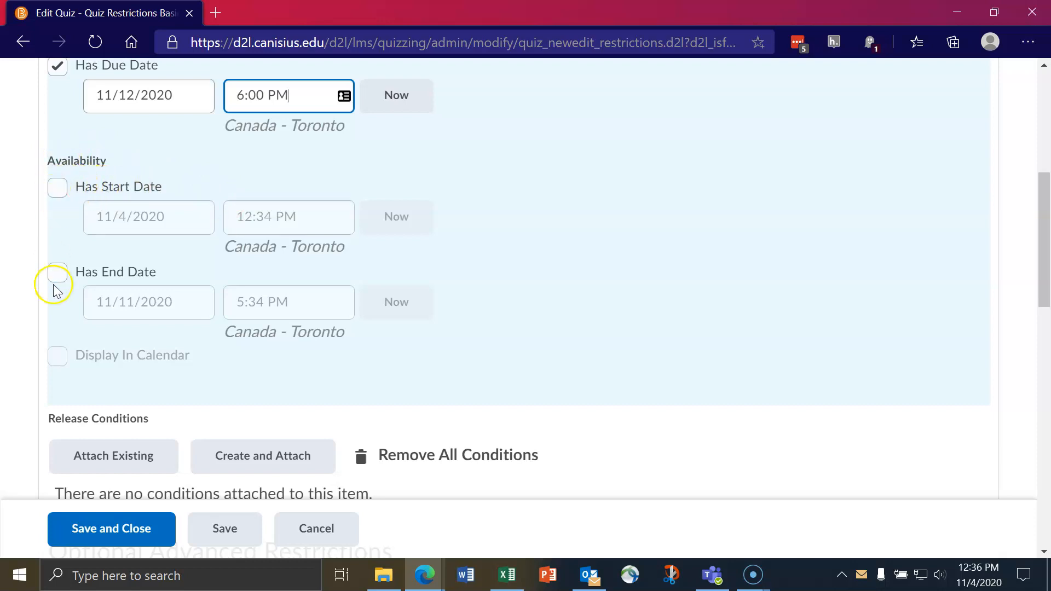
{"action": "left_click", "coordinate": [58, 188]}
{"action": "left_click", "coordinate": [57, 272]}
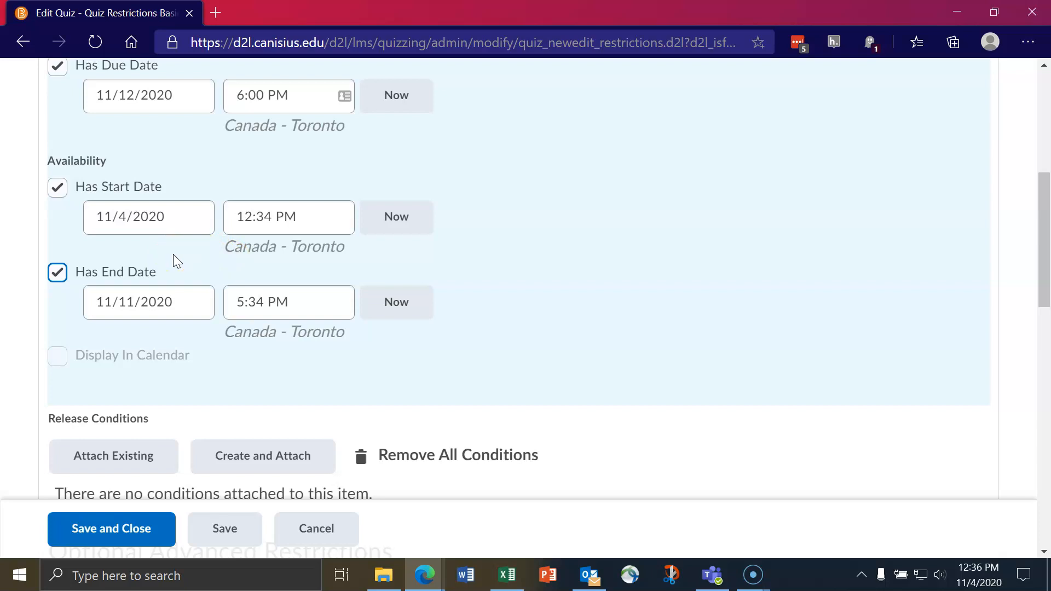
Step: Change the quiz's due date and its availability start date to 11/5/2020
{"action": "left_click", "coordinate": [167, 215]}
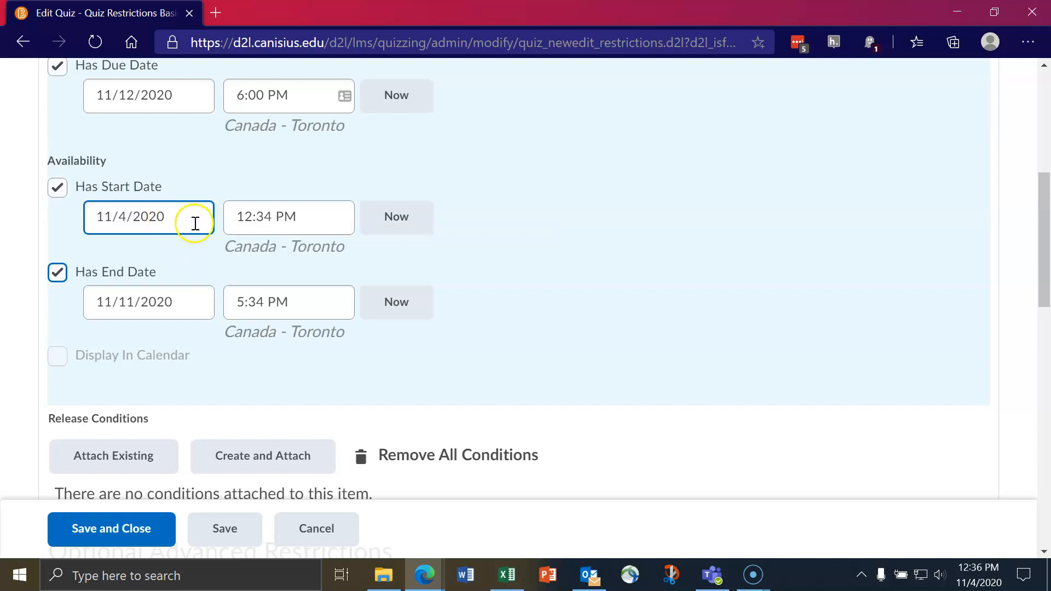
{"action": "scroll", "coordinate": [192, 220], "scroll_direction": "up", "scroll_amount": 2}
{"action": "left_click", "coordinate": [164, 172]}
{"action": "left_click", "coordinate": [168, 174]}
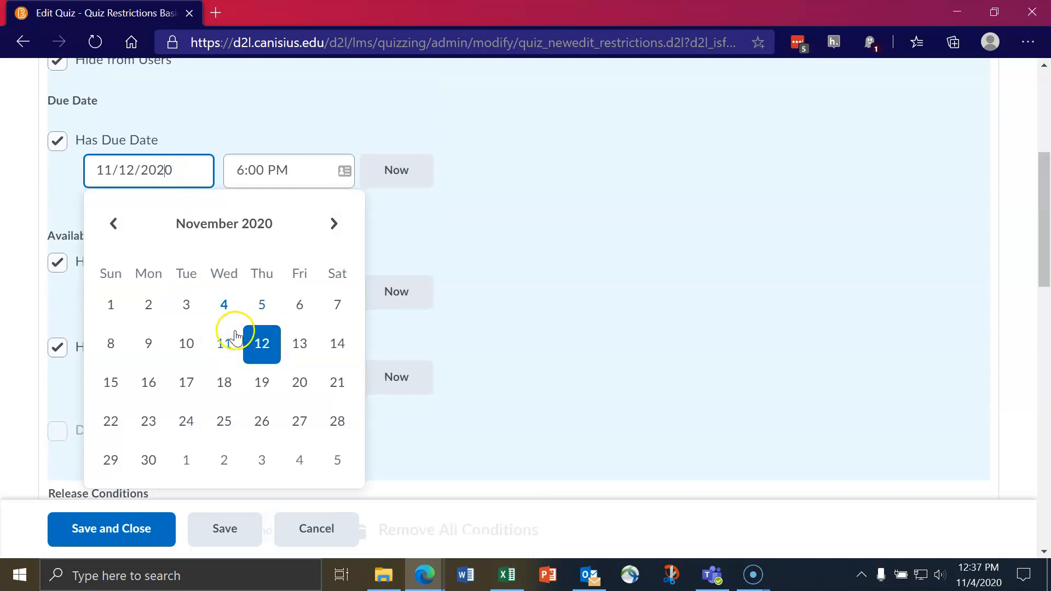
{"action": "left_click", "coordinate": [261, 306]}
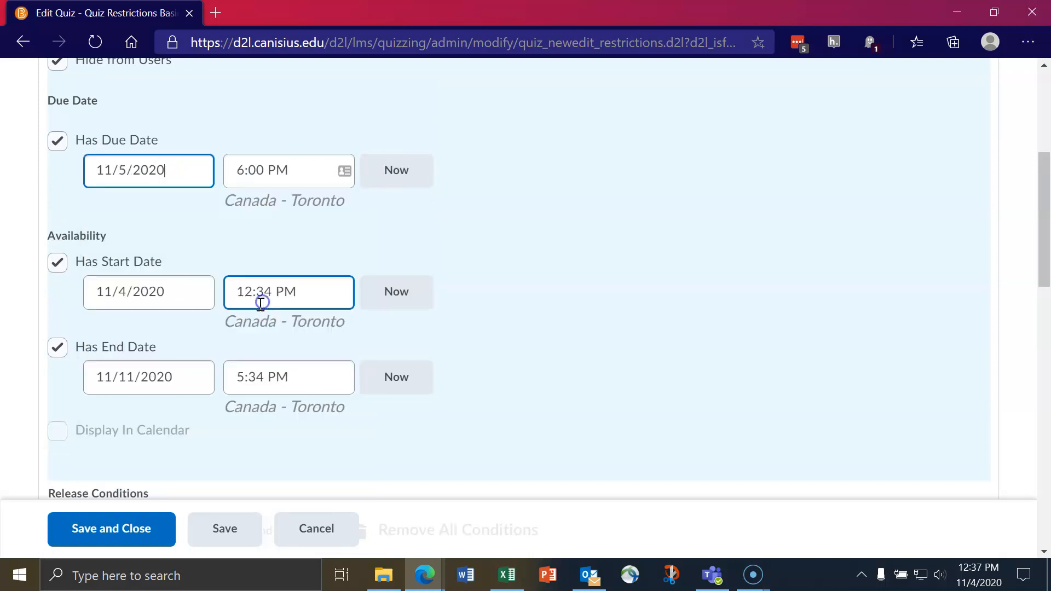
{"action": "left_click", "coordinate": [165, 294]}
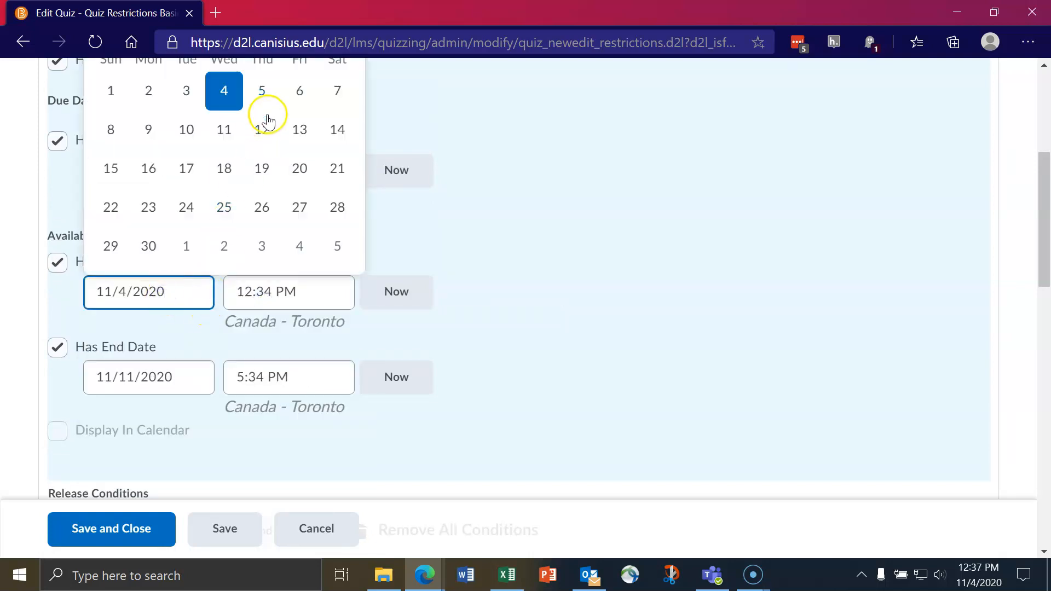
{"action": "left_click", "coordinate": [263, 99]}
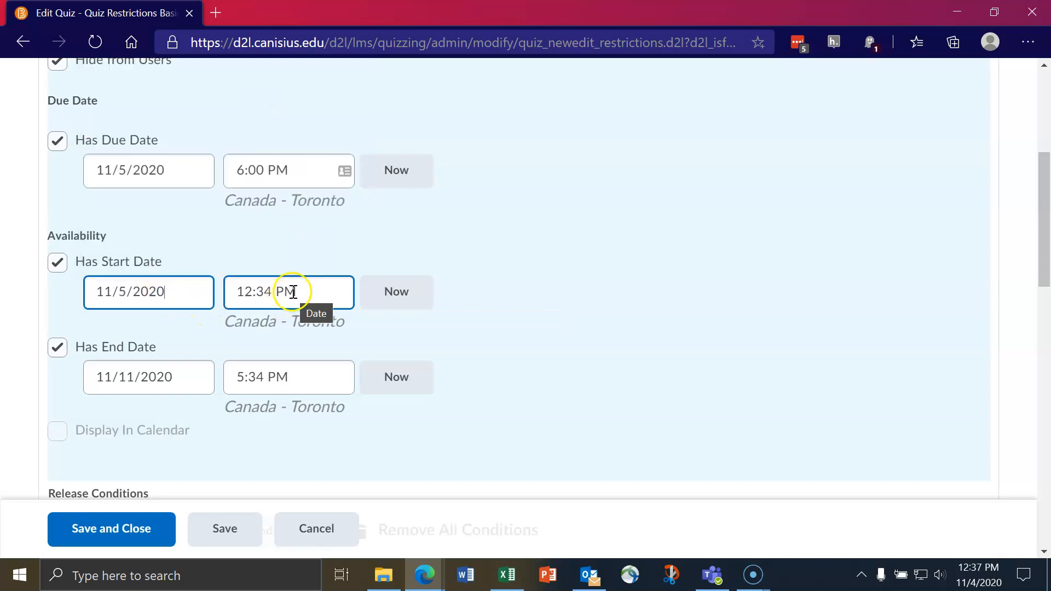
Step: Set the due time to 1:00 PM and the availability start time to 12:00 PM
{"action": "left_click", "coordinate": [277, 170]}
{"action": "scroll", "coordinate": [284, 252], "scroll_direction": "up", "scroll_amount": 5}
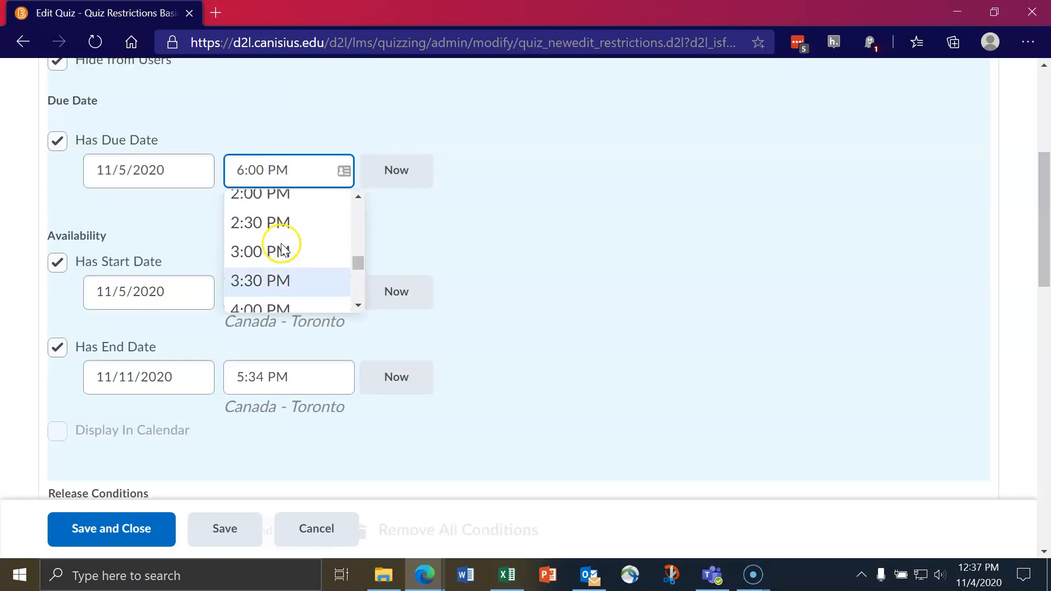
{"action": "left_click", "coordinate": [275, 236]}
{"action": "left_click", "coordinate": [286, 290]}
{"action": "left_click", "coordinate": [277, 342]}
Step: Set the availability end time to 1:00 PM
{"action": "left_click", "coordinate": [312, 375]}
{"action": "scroll", "coordinate": [296, 426], "scroll_direction": "up", "scroll_amount": 5}
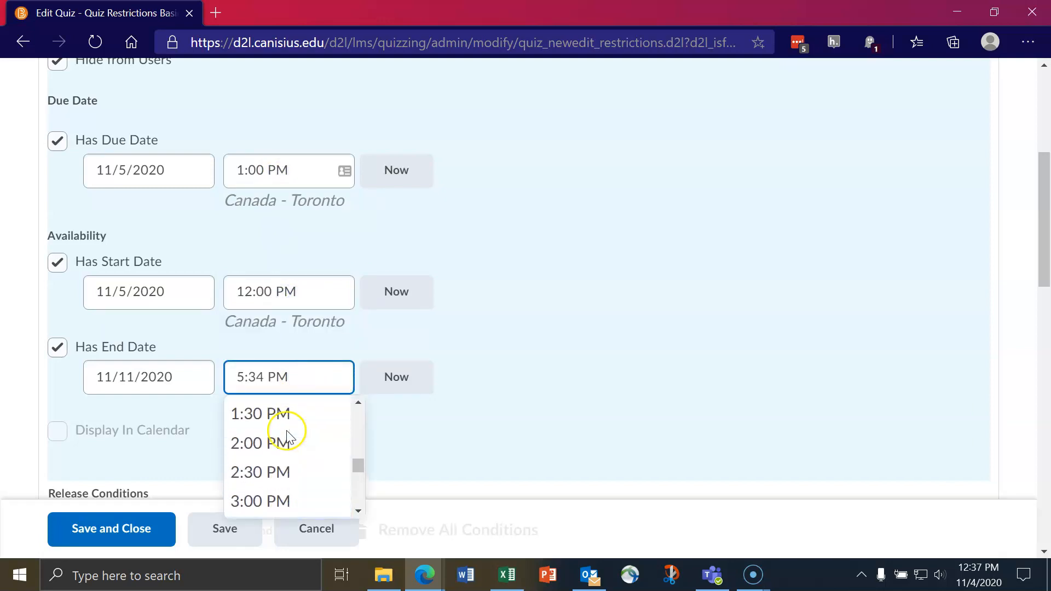
{"action": "left_click", "coordinate": [281, 417]}
Step: Switch the quiz timing from a recommended to an enforced time limit
{"action": "scroll", "coordinate": [535, 313], "scroll_direction": "down", "scroll_amount": 3}
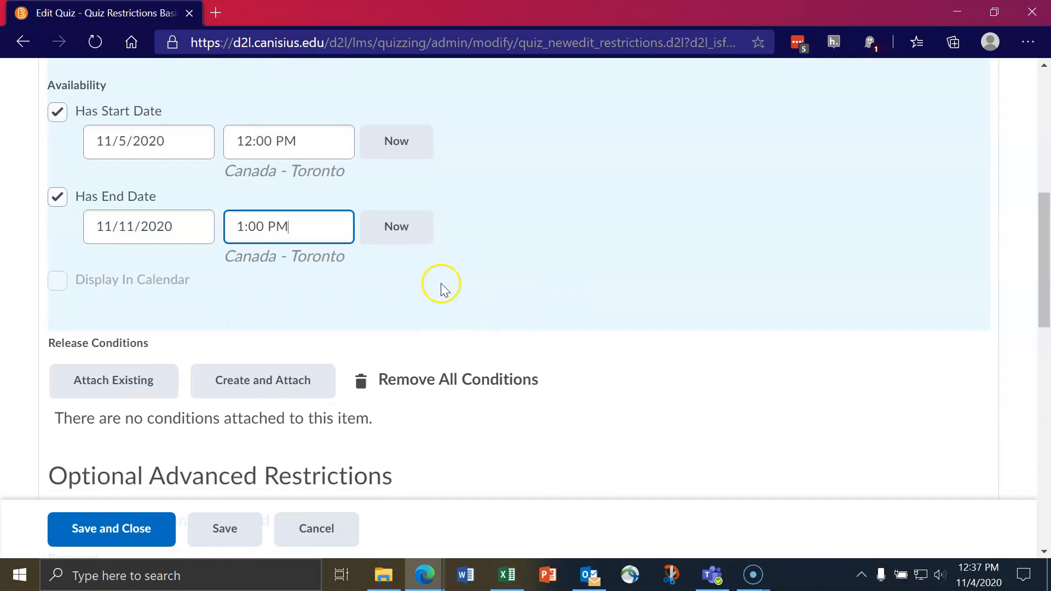
{"action": "scroll", "coordinate": [438, 281], "scroll_direction": "down", "scroll_amount": 5}
{"action": "scroll", "coordinate": [445, 290], "scroll_direction": "down", "scroll_amount": 8}
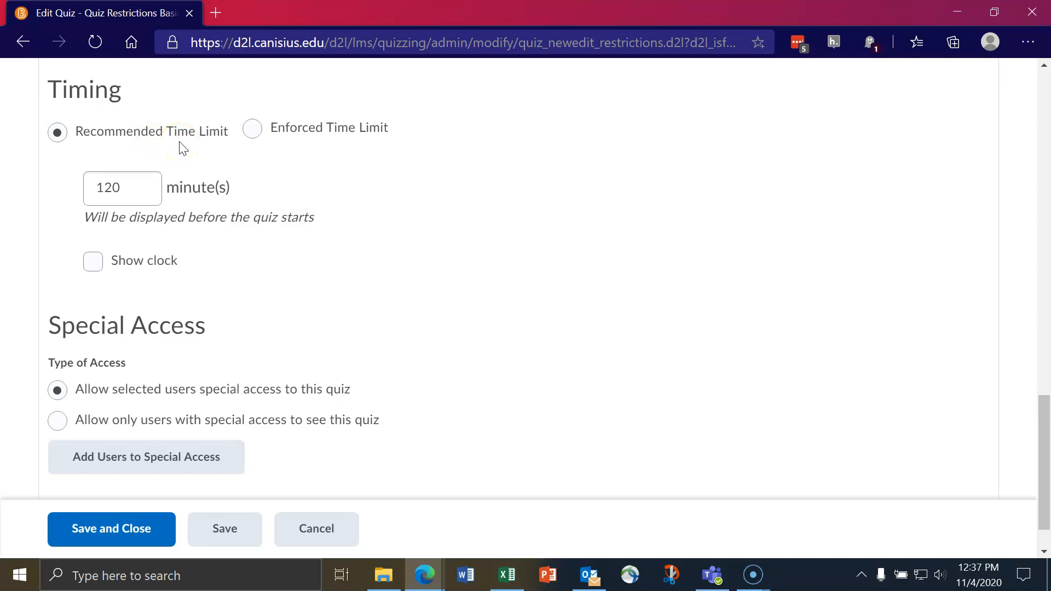
{"action": "left_click", "coordinate": [141, 187]}
{"action": "left_click", "coordinate": [326, 165]}
{"action": "left_click", "coordinate": [252, 128]}
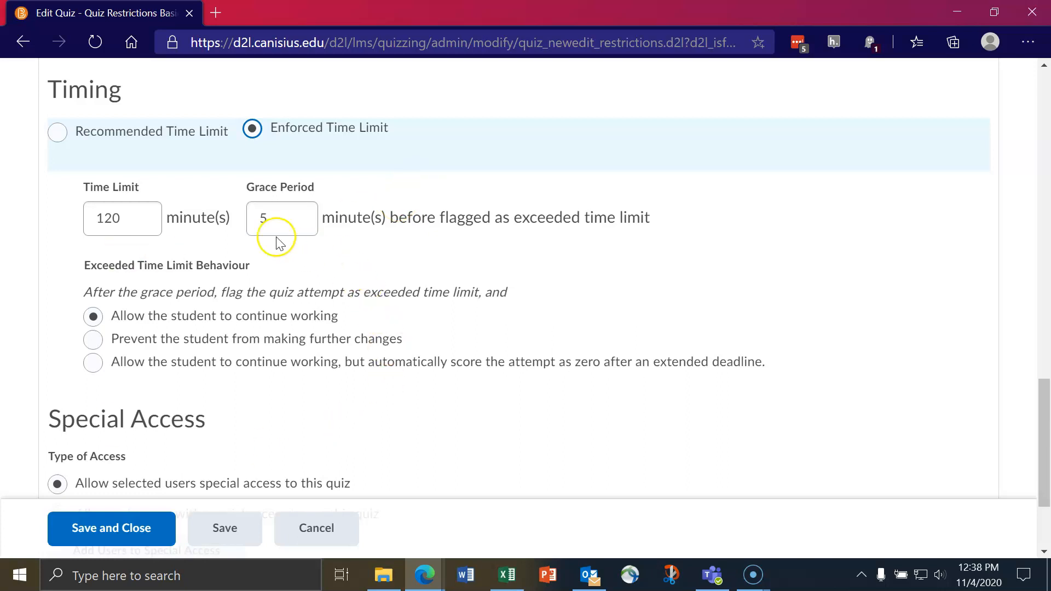
Step: Replace the enforced time limit with 60 minutes, and reduce it to 55 minutes
{"action": "left_click_drag", "start_coordinate": [143, 218], "coordinate": [53, 219]}
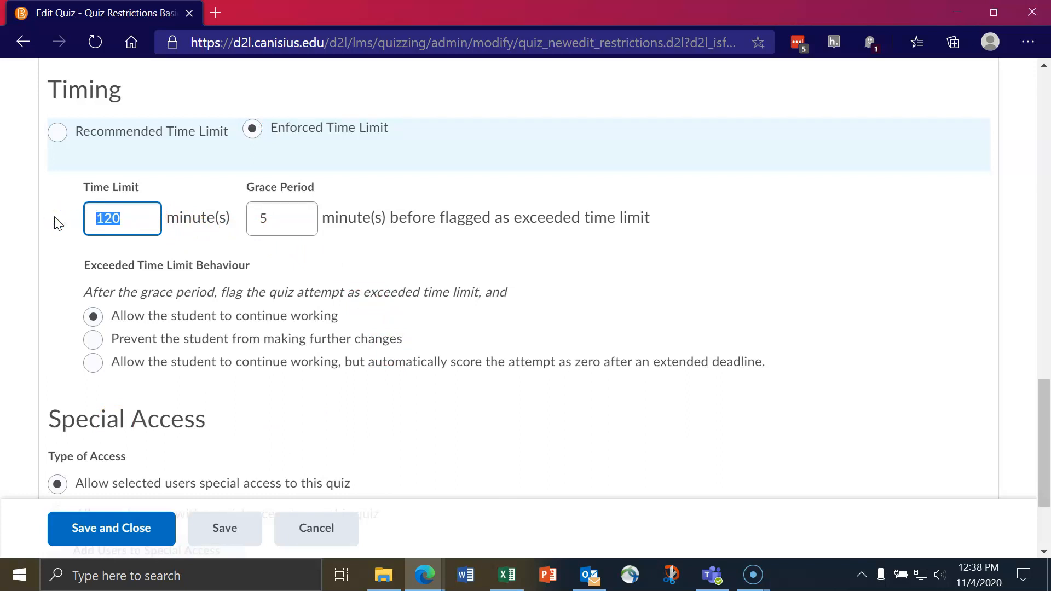
{"action": "type", "text": "60"}
{"action": "double_click", "coordinate": [132, 216]}
{"action": "type", "text": "55"}
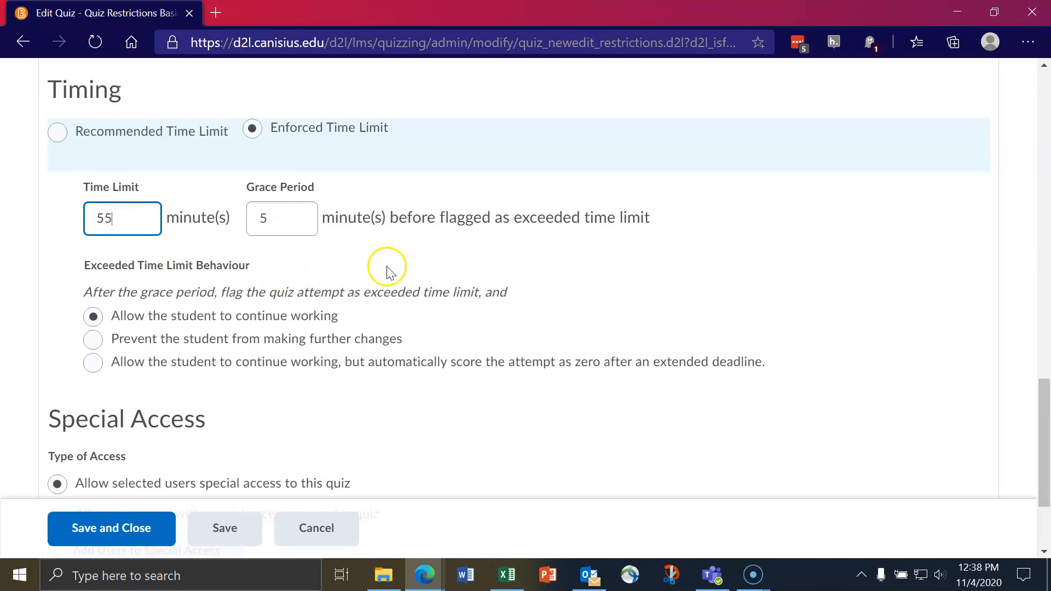
Step: Set the enforced time limit to 60 minutes
{"action": "left_click", "coordinate": [312, 218]}
{"action": "left_click_drag", "start_coordinate": [131, 219], "coordinate": [82, 215]}
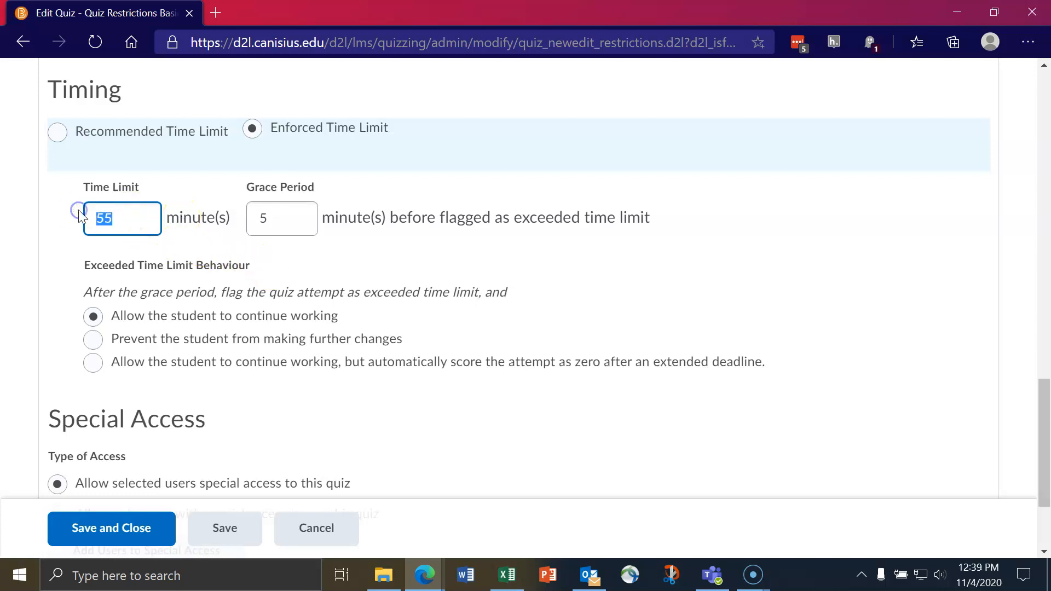
{"action": "type", "text": "60"}
Step: Try grace periods of 1 and 0 minutes, and settle on 1 minute before attempts are flagged
{"action": "left_click_drag", "start_coordinate": [280, 219], "coordinate": [245, 217]}
{"action": "type", "text": "1"}
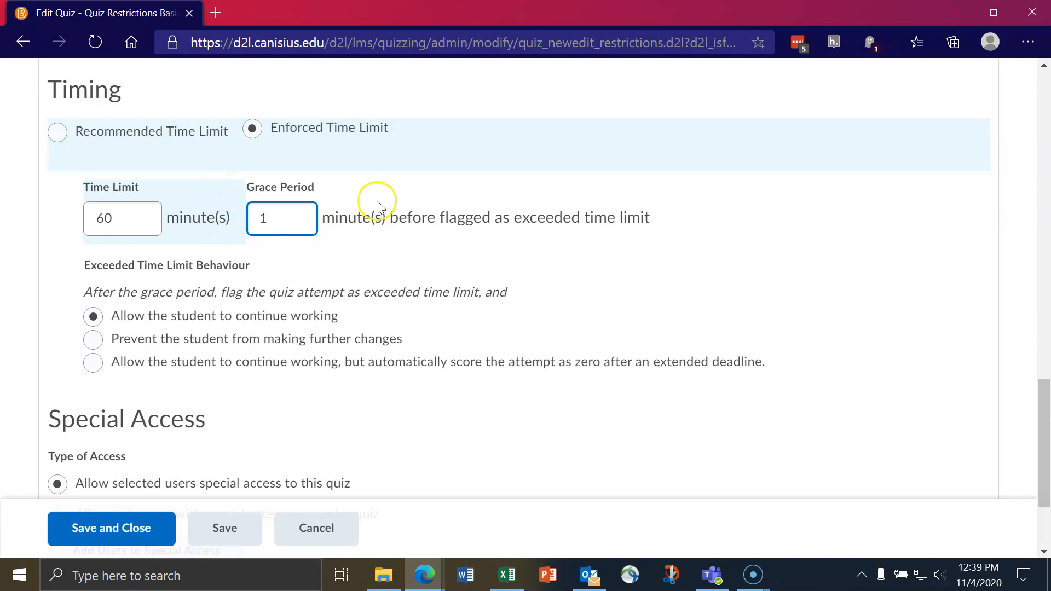
{"action": "key", "text": "BackSpace"}
{"action": "type", "text": "0"}
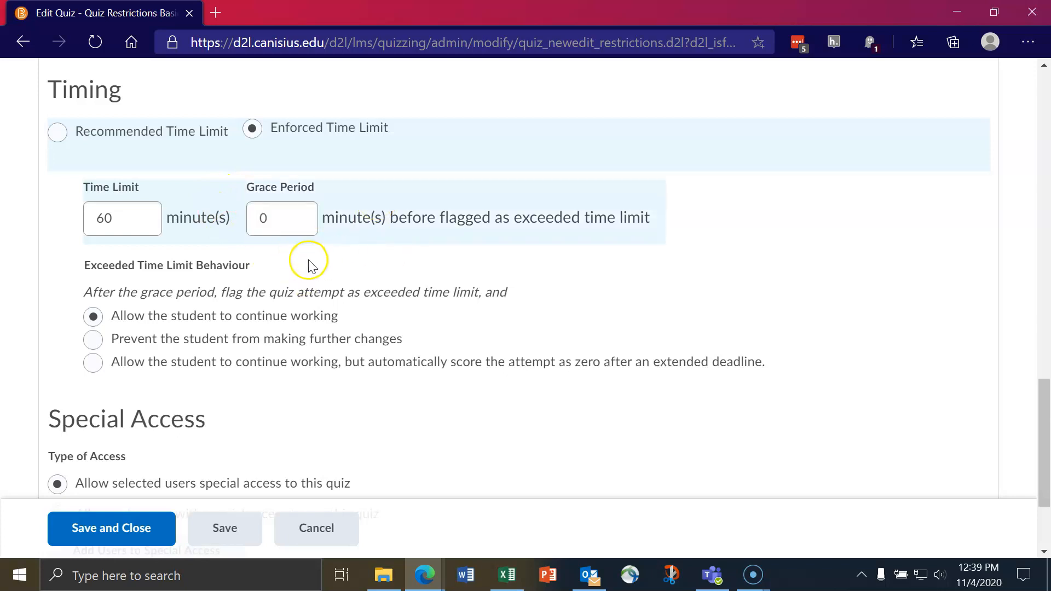
{"action": "left_click_drag", "start_coordinate": [284, 220], "coordinate": [227, 218]}
{"action": "type", "text": "1"}
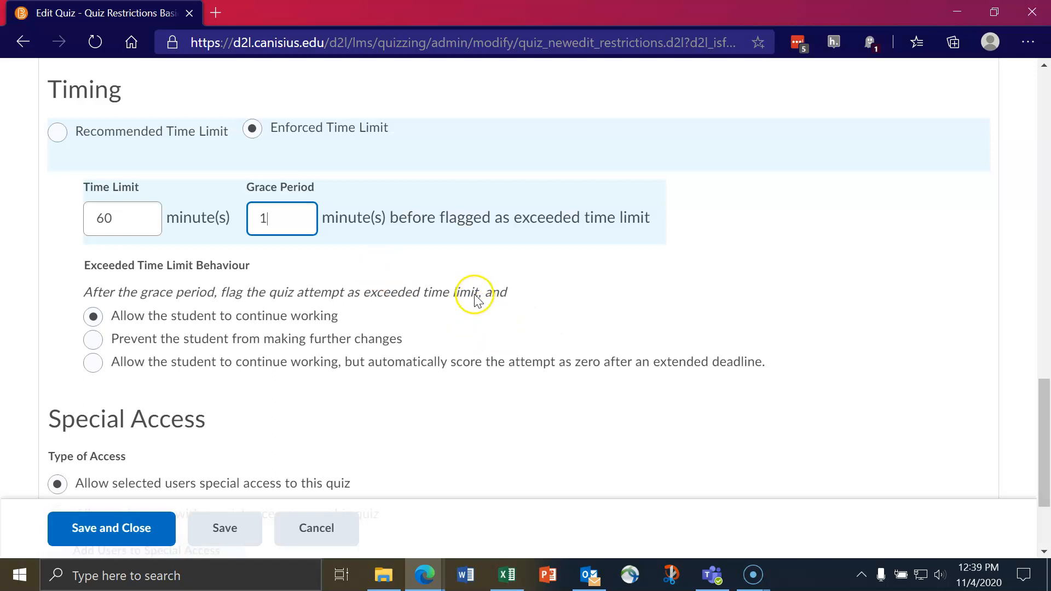
Step: Set the exceeded time limit behaviour to prevent the student from making further changes
{"action": "scroll", "coordinate": [487, 316], "scroll_direction": "down", "scroll_amount": 1}
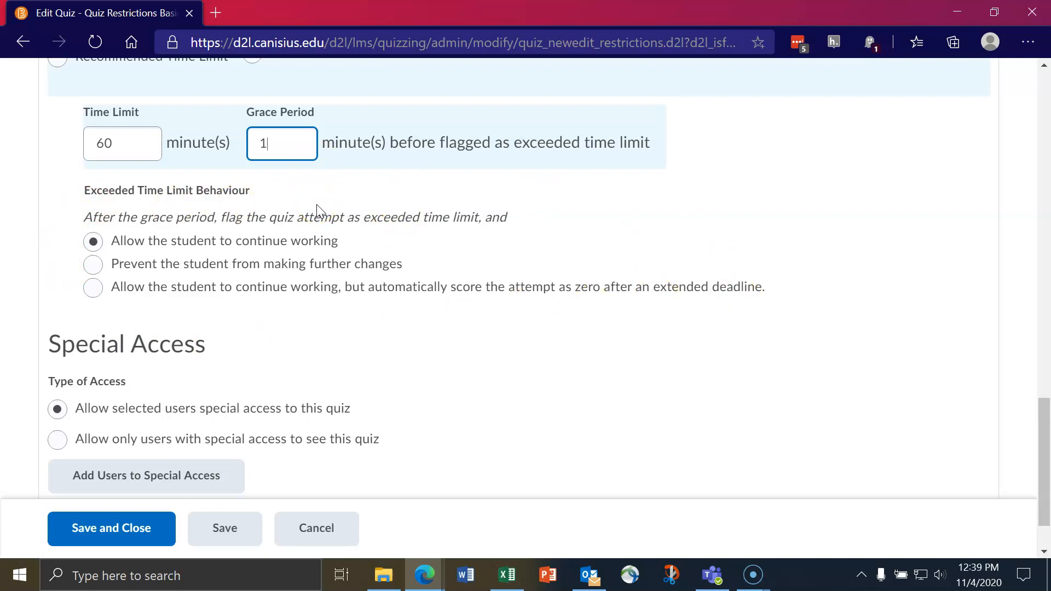
{"action": "scroll", "coordinate": [317, 205], "scroll_direction": "up", "scroll_amount": 1}
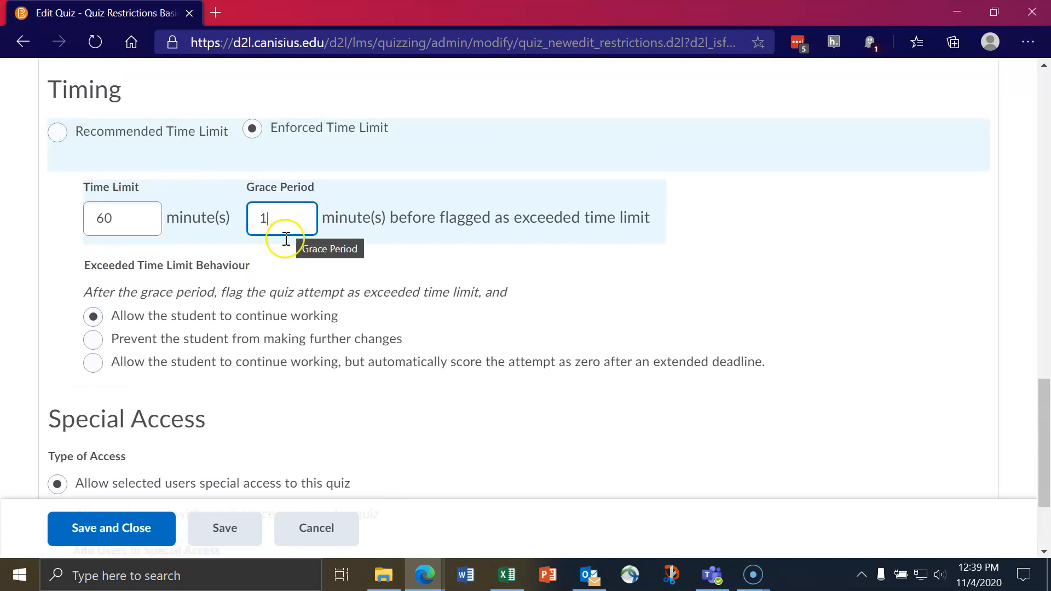
{"action": "scroll", "coordinate": [230, 255], "scroll_direction": "down", "scroll_amount": 1}
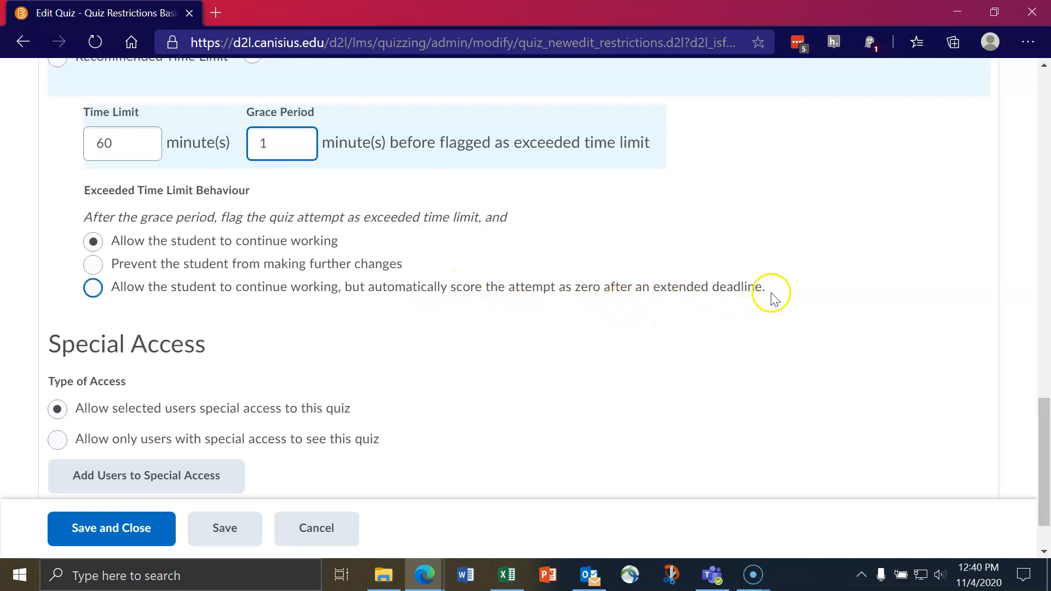
{"action": "left_click", "coordinate": [93, 265]}
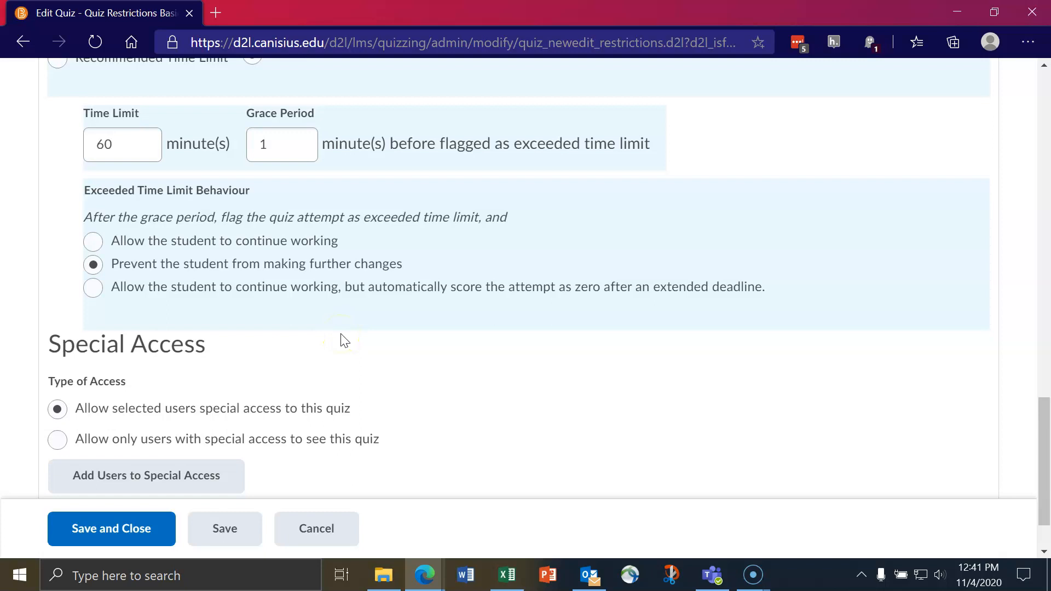
Step: Review the quiz's due date and its availability start and end dates and times against the timing settings
{"action": "scroll", "coordinate": [344, 340], "scroll_direction": "up", "scroll_amount": 2}
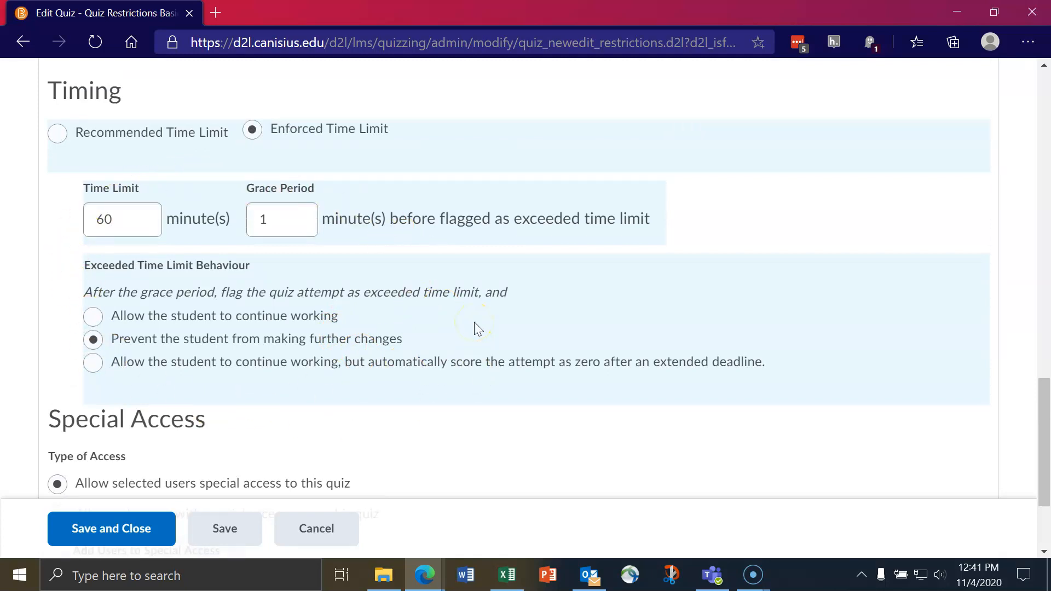
{"action": "scroll", "coordinate": [440, 324], "scroll_direction": "up", "scroll_amount": 10}
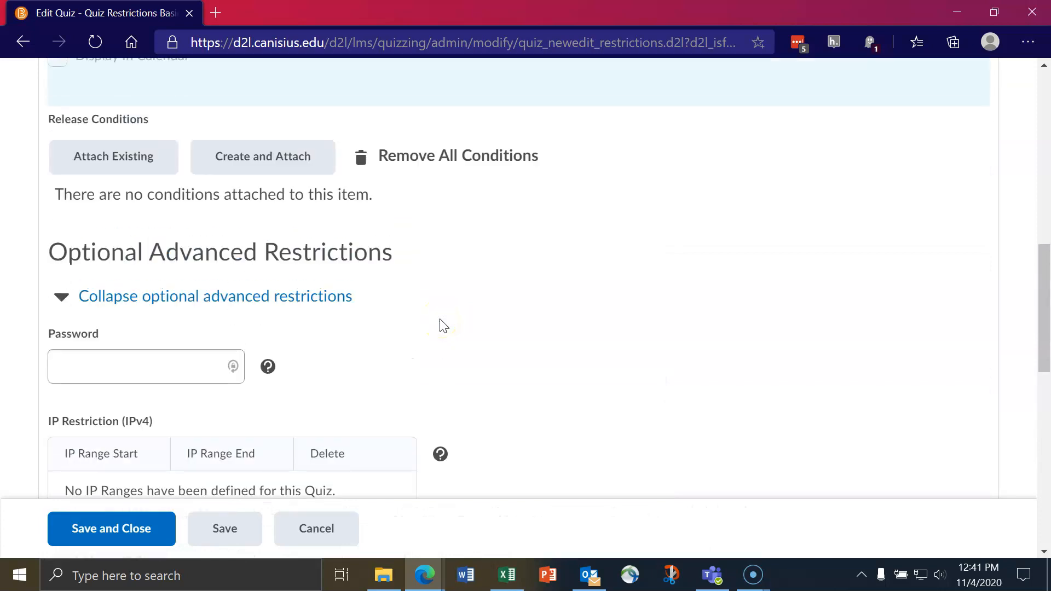
{"action": "scroll", "coordinate": [443, 326], "scroll_direction": "up", "scroll_amount": 5}
{"action": "scroll", "coordinate": [444, 325], "scroll_direction": "up", "scroll_amount": 1}
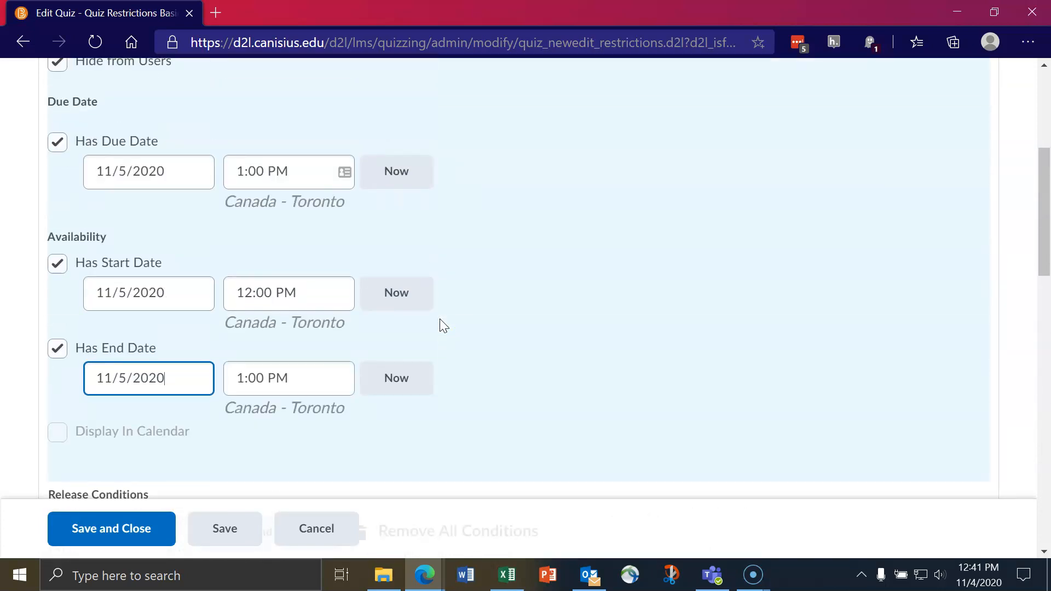
{"action": "left_click", "coordinate": [156, 305]}
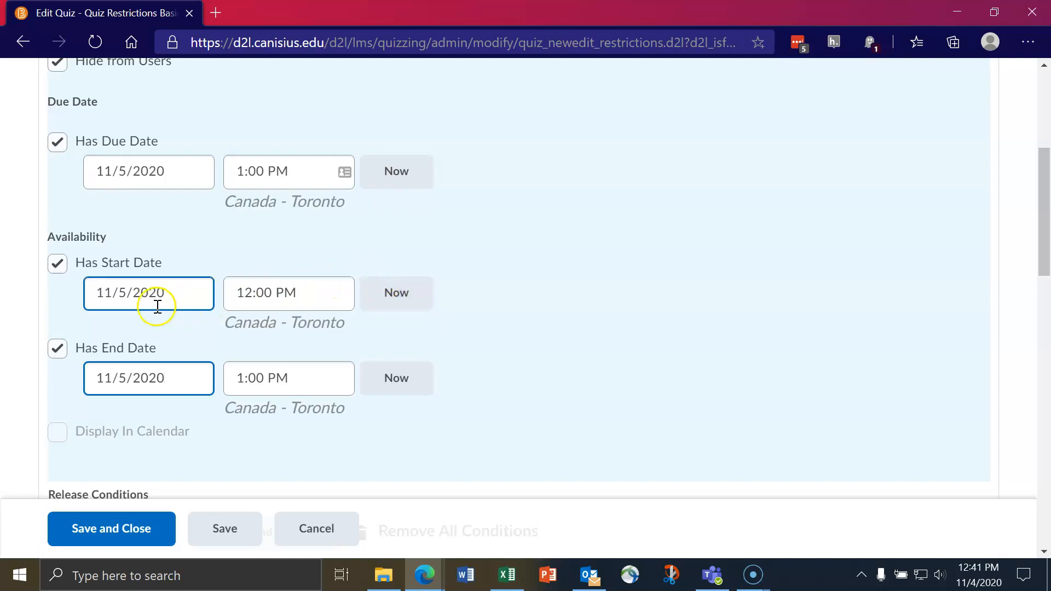
{"action": "left_click", "coordinate": [300, 293]}
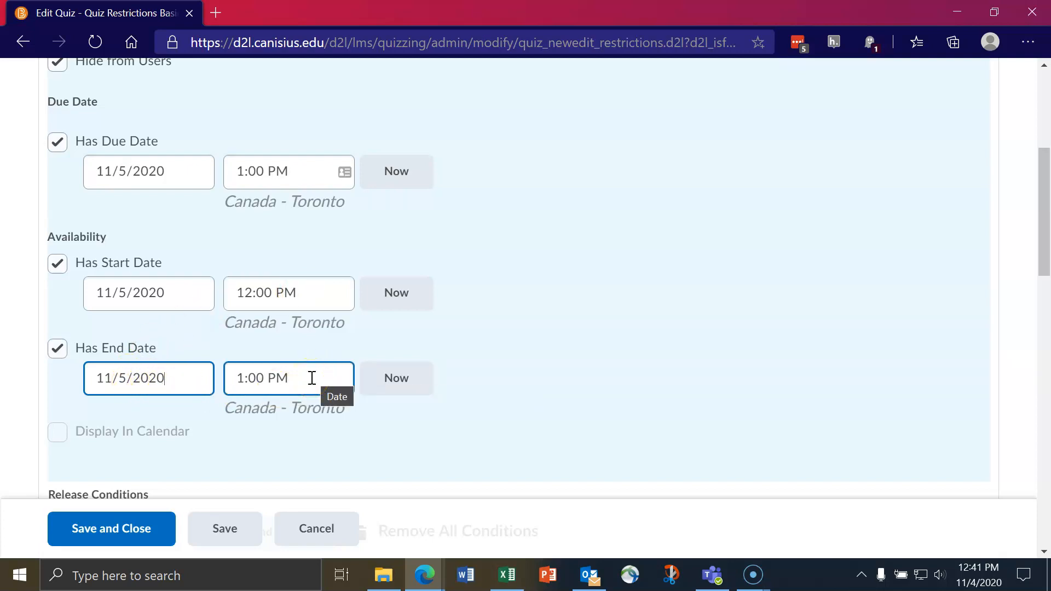
Step: Compare the enforced time limit and grace period with the start and end times of the quiz's availability window
{"action": "scroll", "coordinate": [311, 378], "scroll_direction": "down", "scroll_amount": 15}
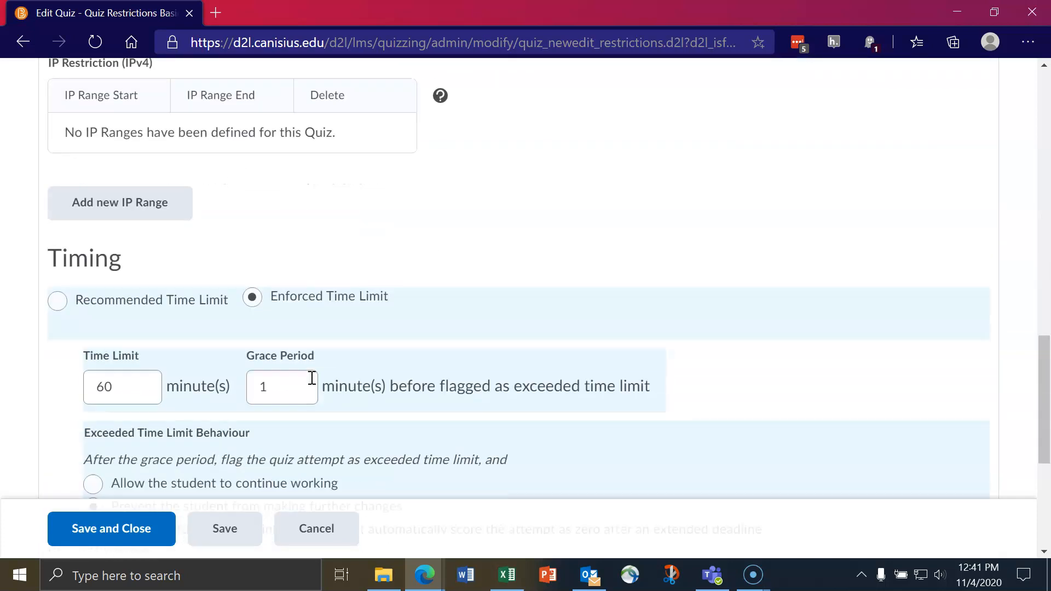
{"action": "scroll", "coordinate": [328, 219], "scroll_direction": "up", "scroll_amount": 2}
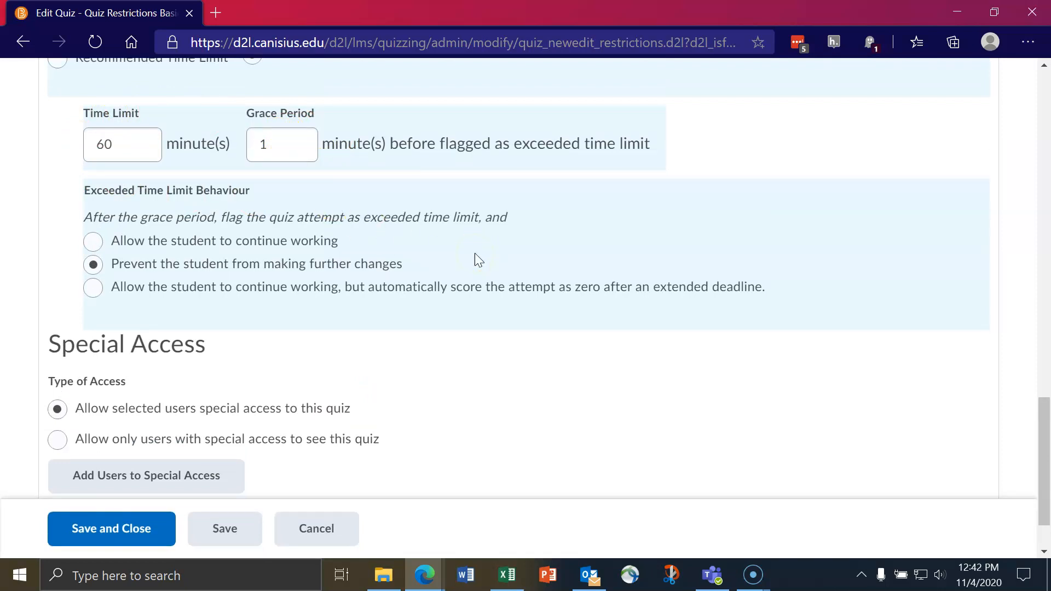
{"action": "scroll", "coordinate": [475, 253], "scroll_direction": "up", "scroll_amount": 15}
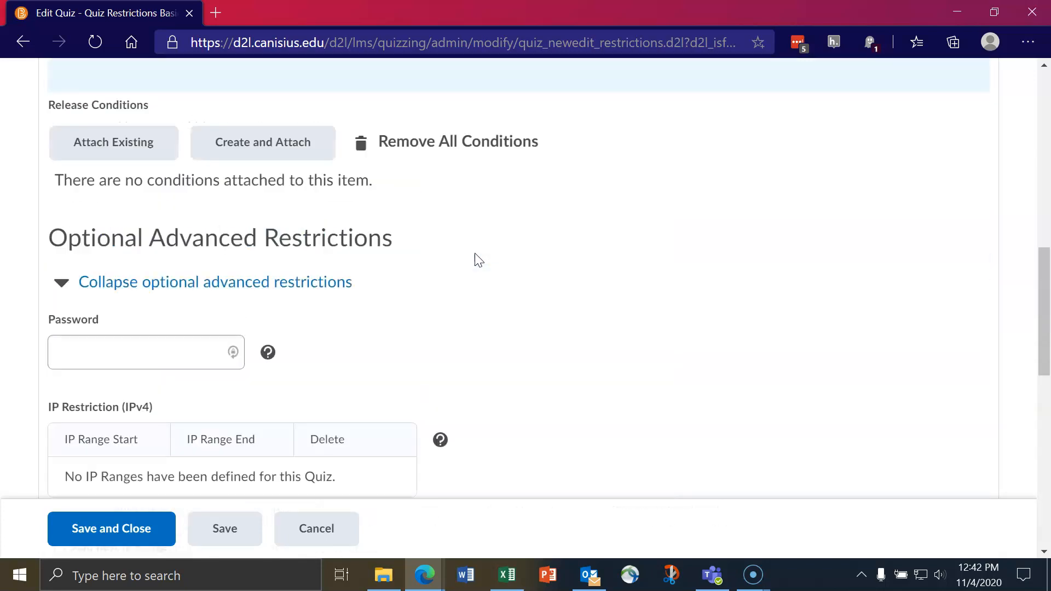
{"action": "scroll", "coordinate": [319, 312], "scroll_direction": "down", "scroll_amount": 4}
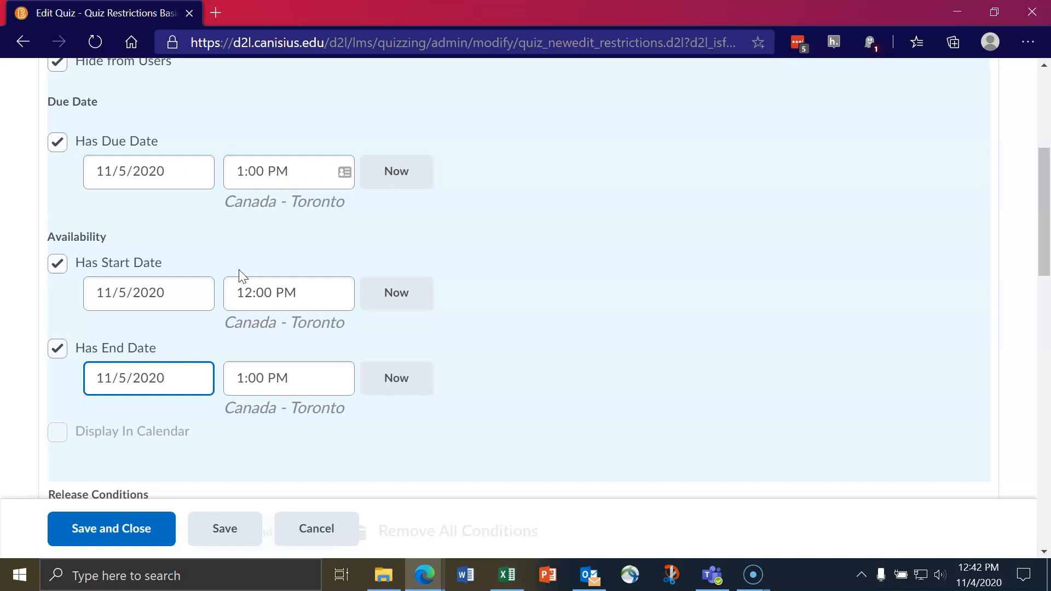
{"action": "left_click", "coordinate": [251, 291]}
{"action": "left_click", "coordinate": [272, 390]}
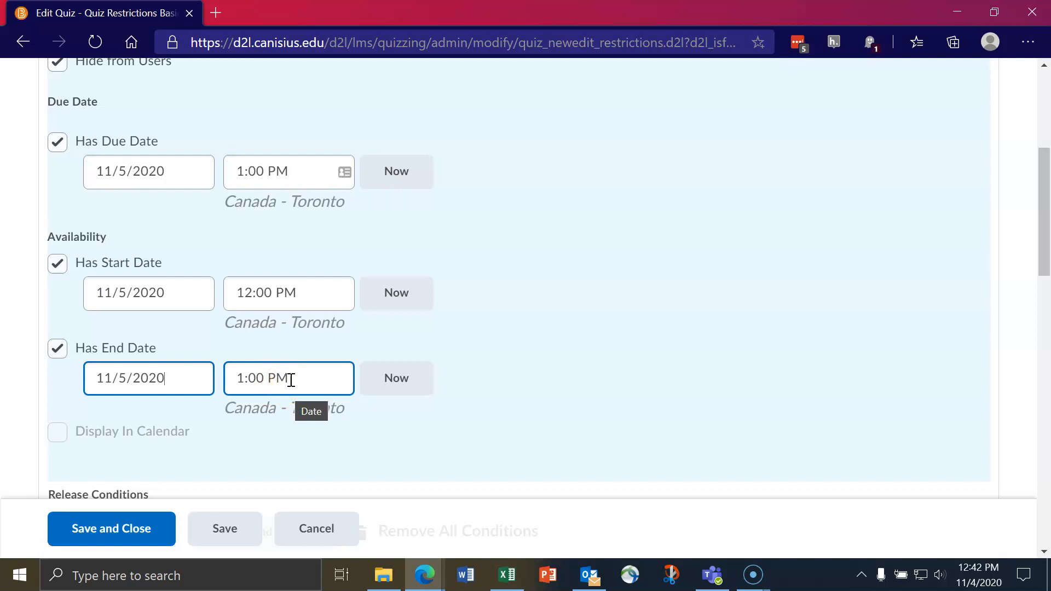
{"action": "left_click", "coordinate": [711, 420]}
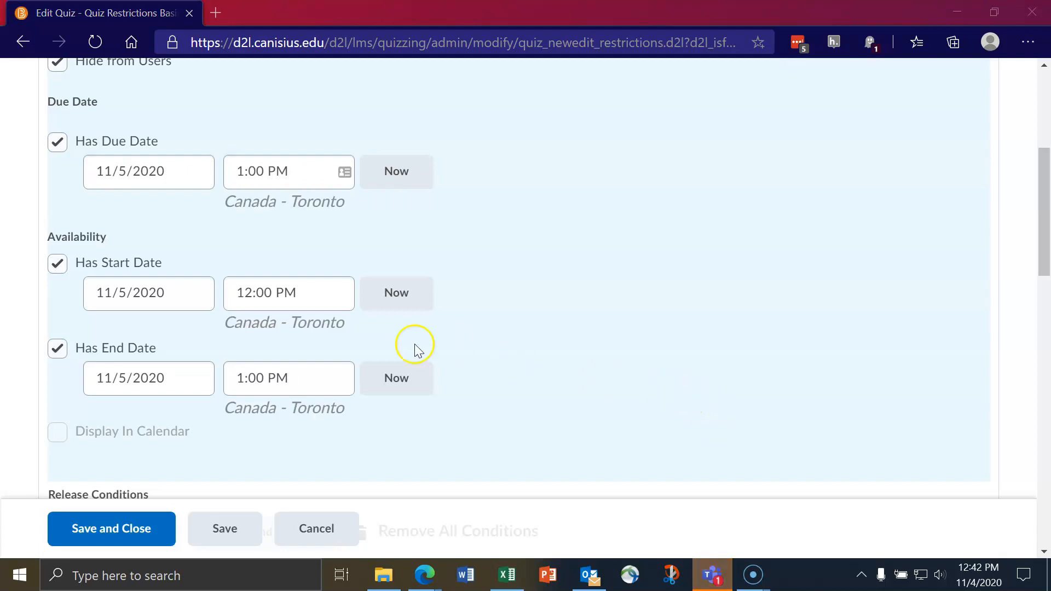
{"action": "left_click", "coordinate": [289, 380]}
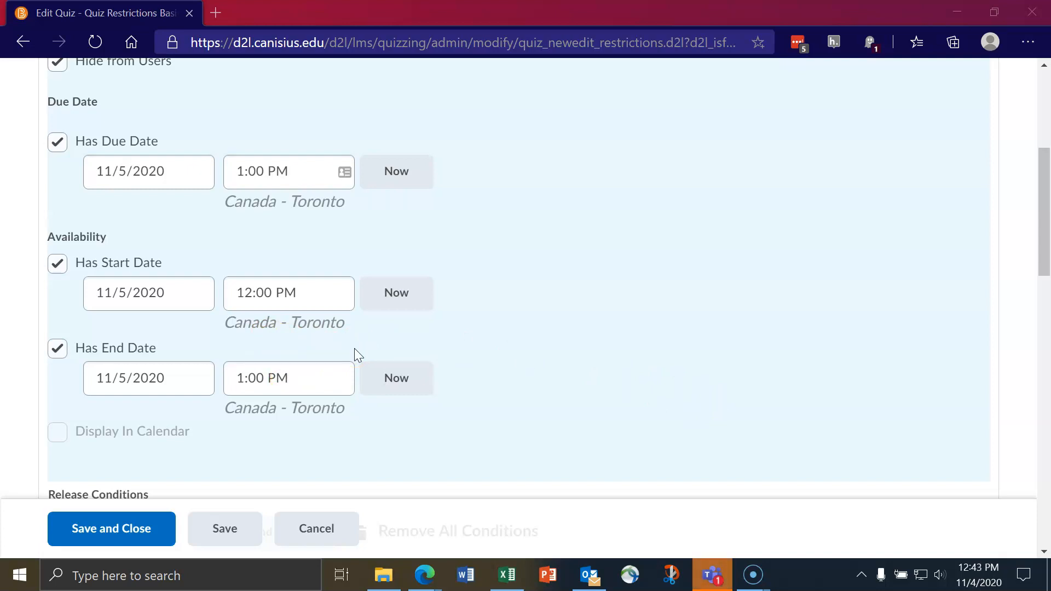
{"action": "left_click", "coordinate": [392, 362]}
{"action": "left_click", "coordinate": [224, 297]}
{"action": "left_click", "coordinate": [301, 298]}
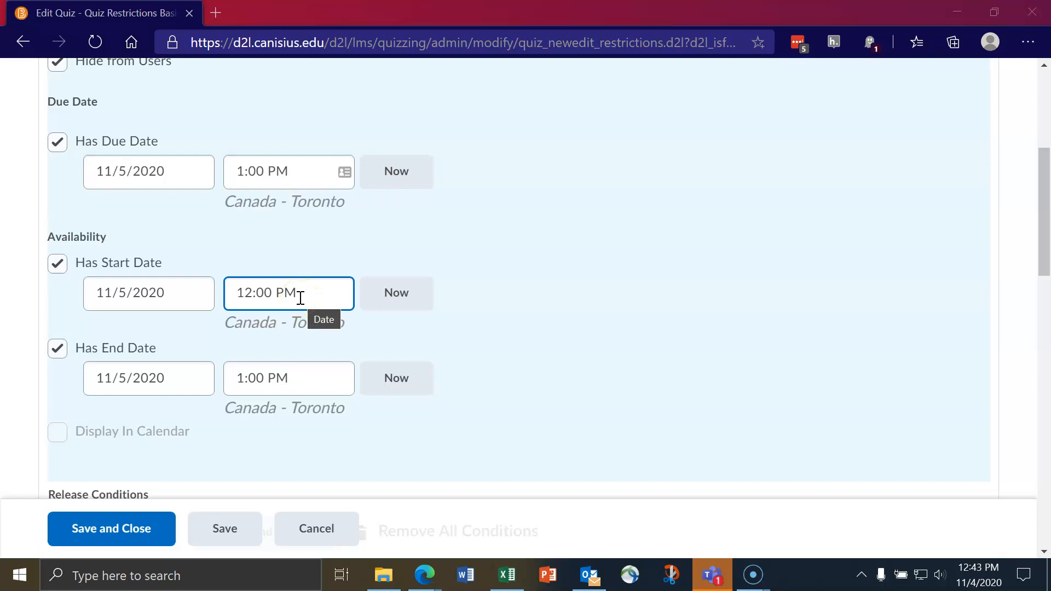
Step: Look over the quiz's availability dates, release conditions and optional advanced restrictions
{"action": "scroll", "coordinate": [301, 301], "scroll_direction": "down", "scroll_amount": 3}
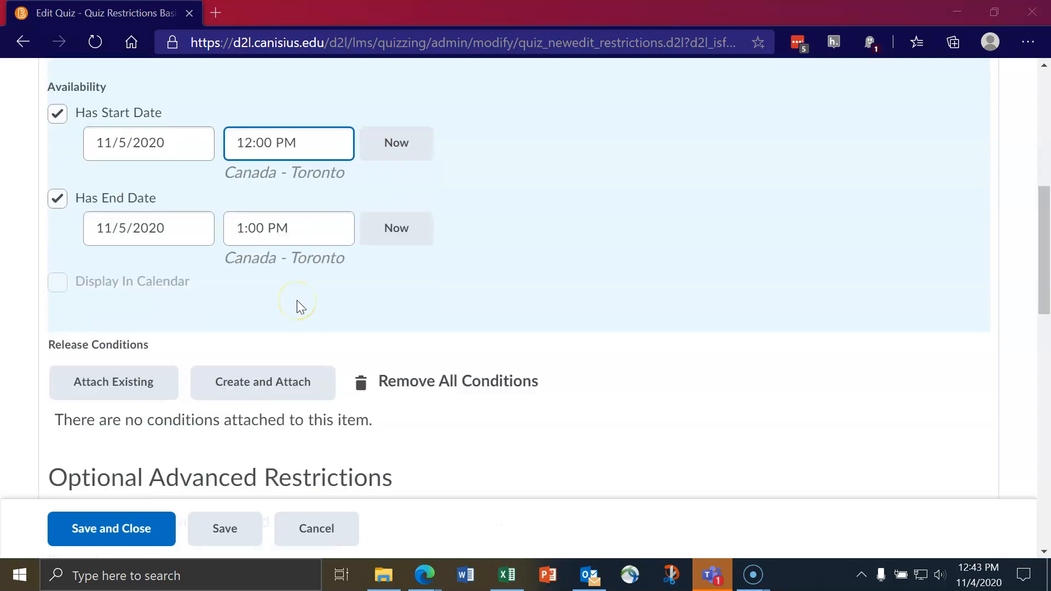
{"action": "left_click", "coordinate": [301, 306]}
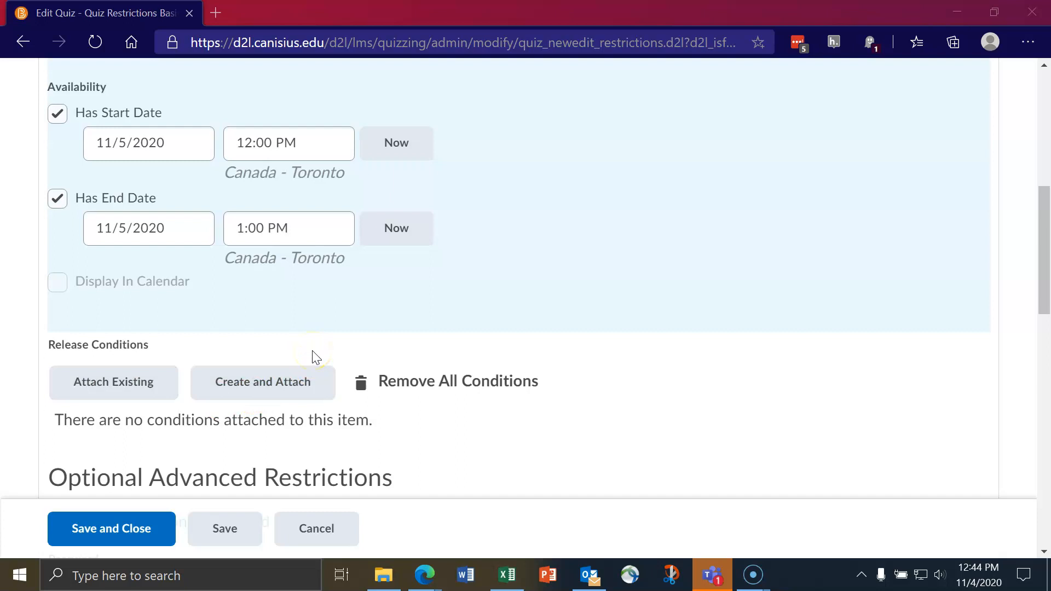
{"action": "left_click", "coordinate": [360, 366]}
{"action": "scroll", "coordinate": [352, 335], "scroll_direction": "down", "scroll_amount": 3}
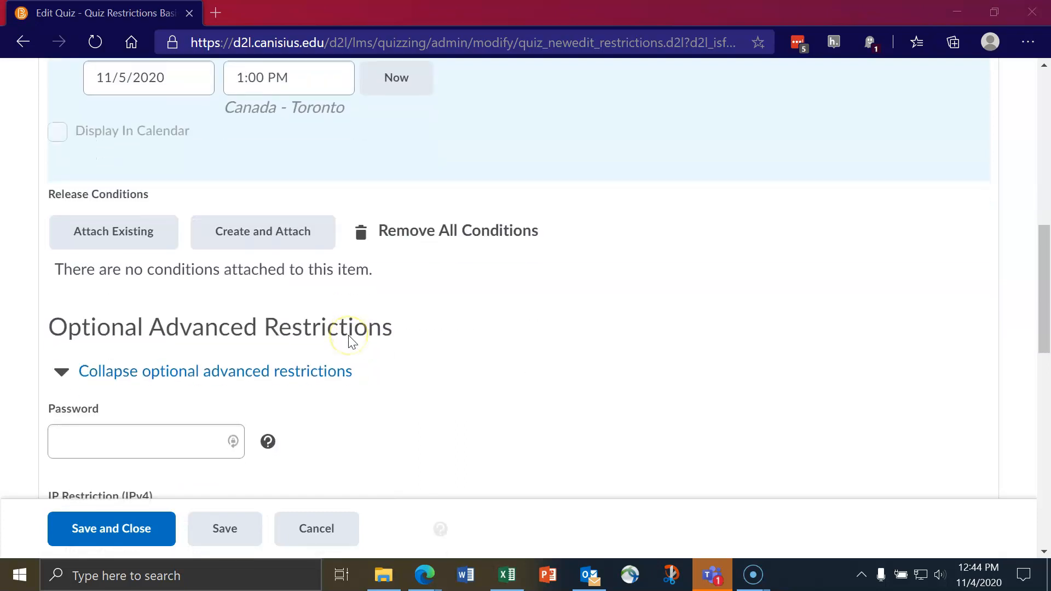
{"action": "scroll", "coordinate": [352, 340], "scroll_direction": "up", "scroll_amount": 8}
{"action": "scroll", "coordinate": [191, 356], "scroll_direction": "down", "scroll_amount": 6}
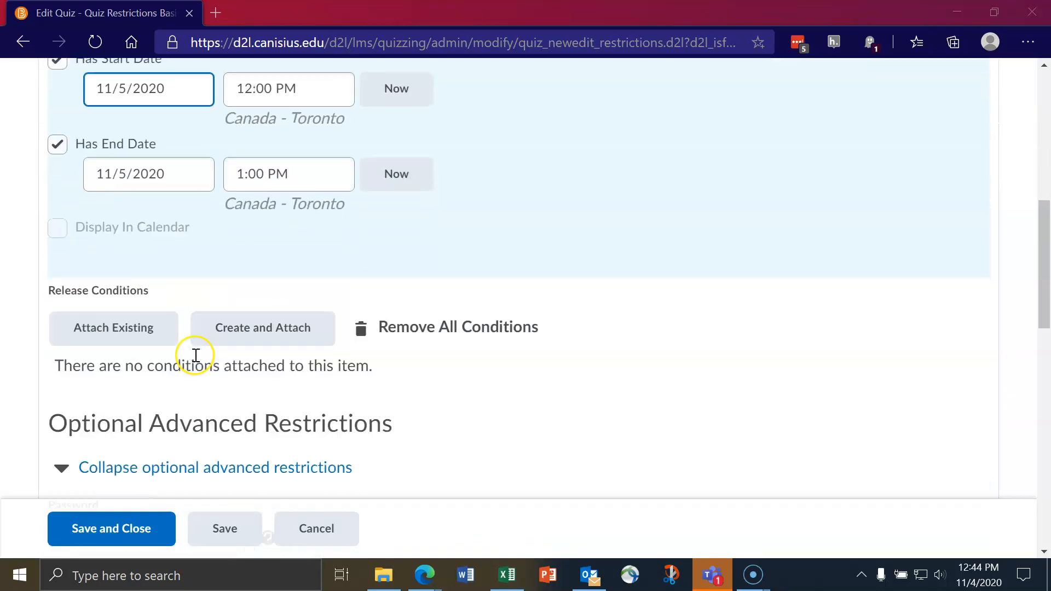
{"action": "scroll", "coordinate": [195, 355], "scroll_direction": "down", "scroll_amount": 6}
{"action": "scroll", "coordinate": [196, 357], "scroll_direction": "up", "scroll_amount": 10}
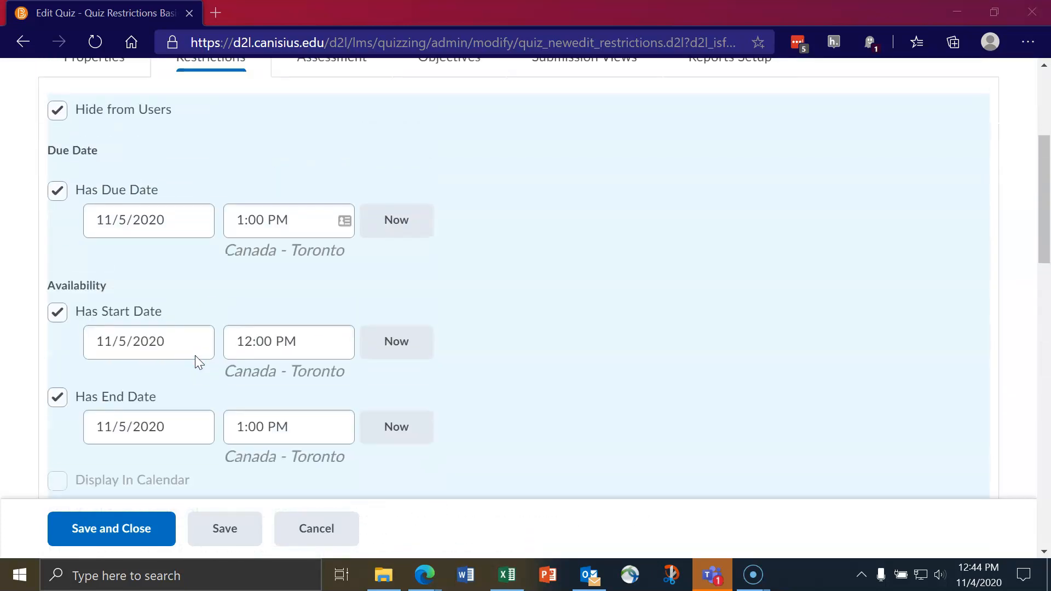
{"action": "scroll", "coordinate": [164, 372], "scroll_direction": "up", "scroll_amount": 5}
{"action": "scroll", "coordinate": [145, 368], "scroll_direction": "down", "scroll_amount": 11}
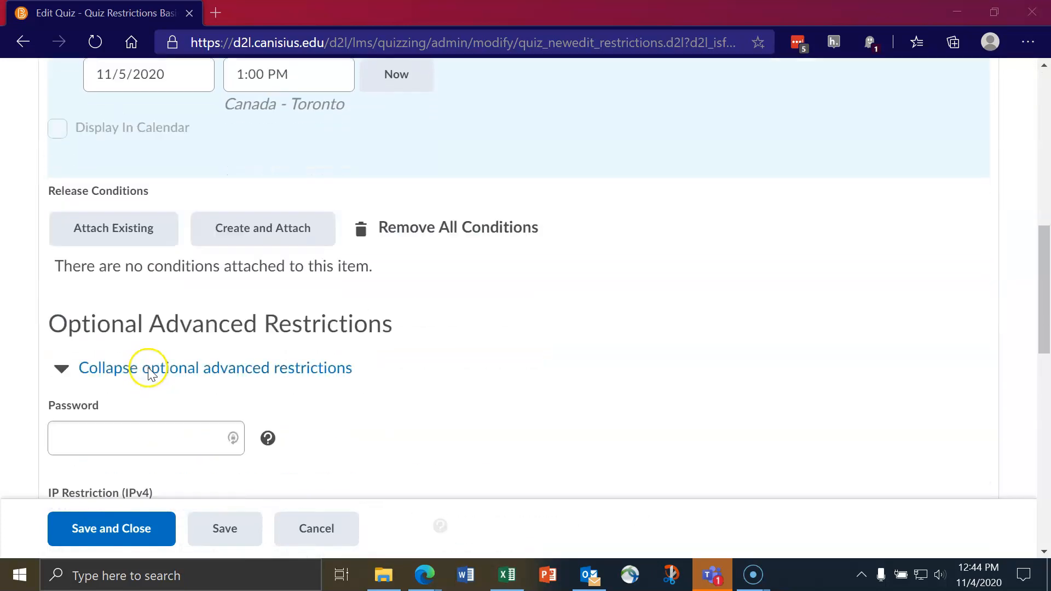
Step: Choose to allow selected users special access to this quiz as the type of access under Special Access
{"action": "scroll", "coordinate": [152, 372], "scroll_direction": "down", "scroll_amount": 10}
{"action": "scroll", "coordinate": [154, 375], "scroll_direction": "down", "scroll_amount": 3}
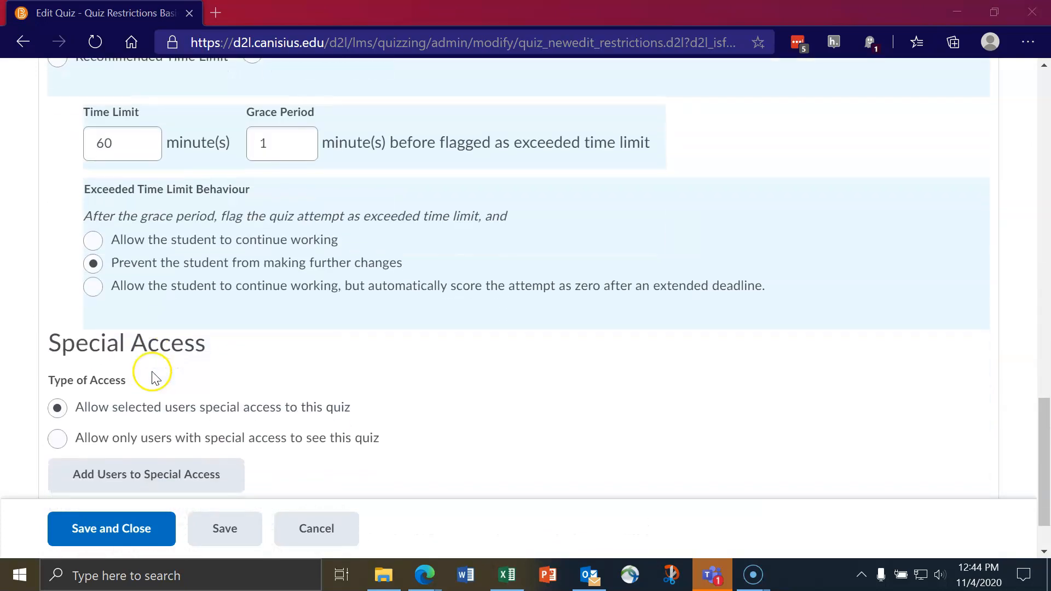
{"action": "scroll", "coordinate": [152, 372], "scroll_direction": "down", "scroll_amount": 1}
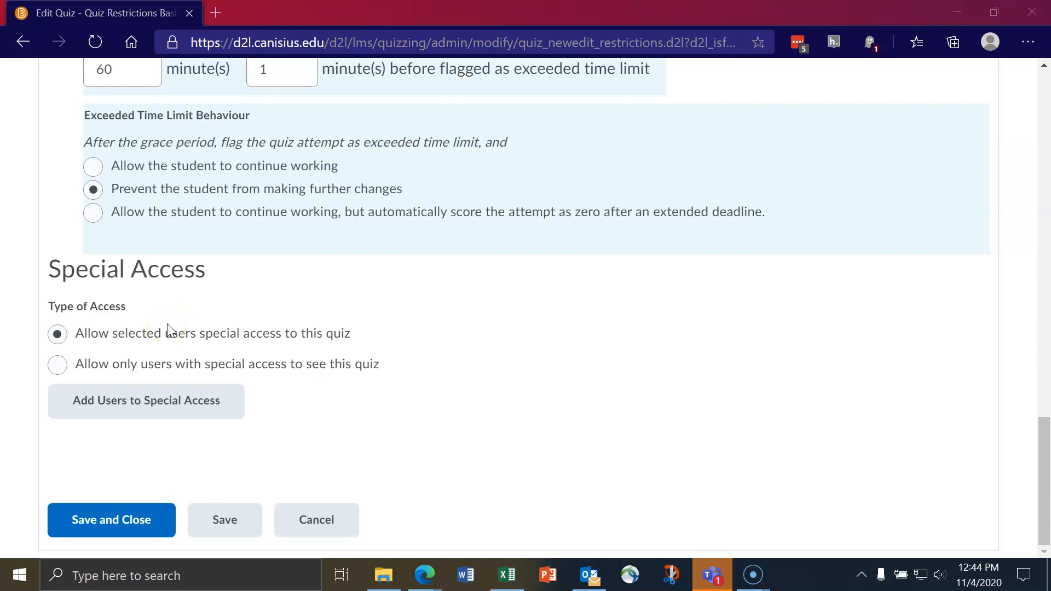
{"action": "left_click", "coordinate": [246, 338]}
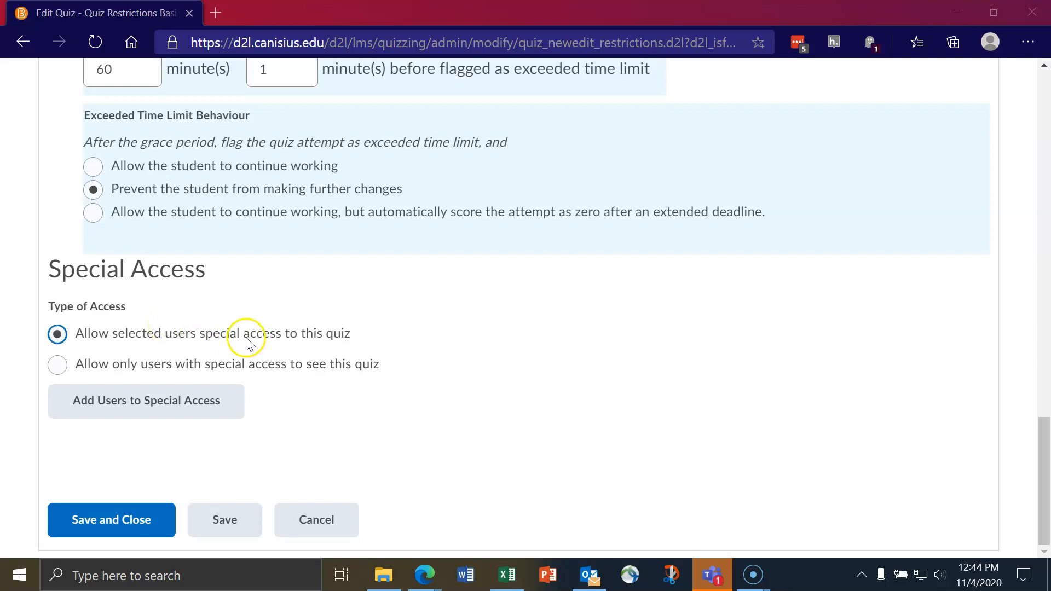
{"action": "left_click", "coordinate": [275, 345]}
{"action": "left_click", "coordinate": [308, 328]}
{"action": "left_click", "coordinate": [279, 317]}
{"action": "left_click", "coordinate": [279, 345]}
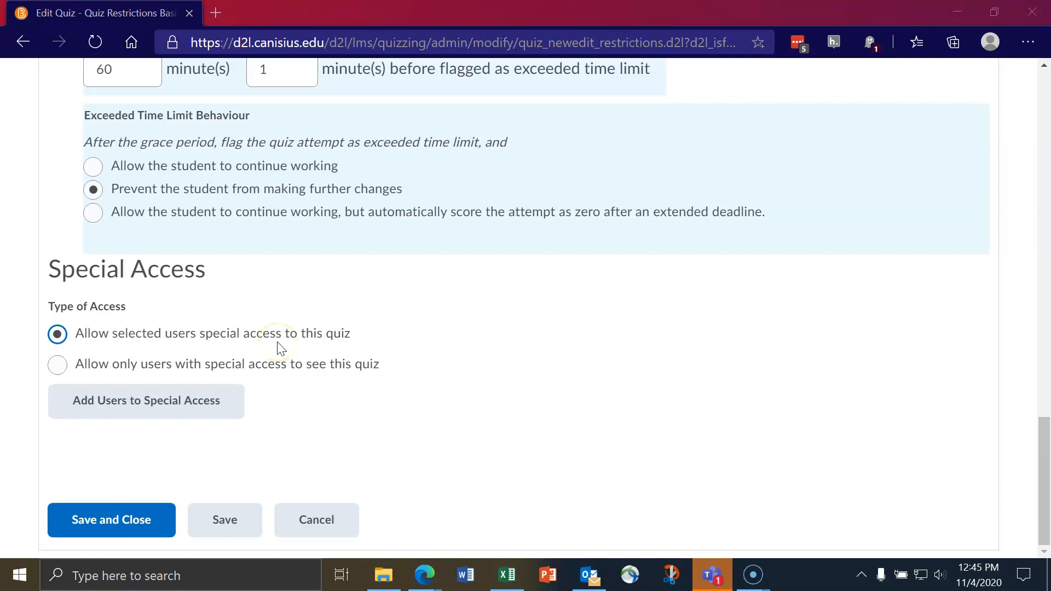